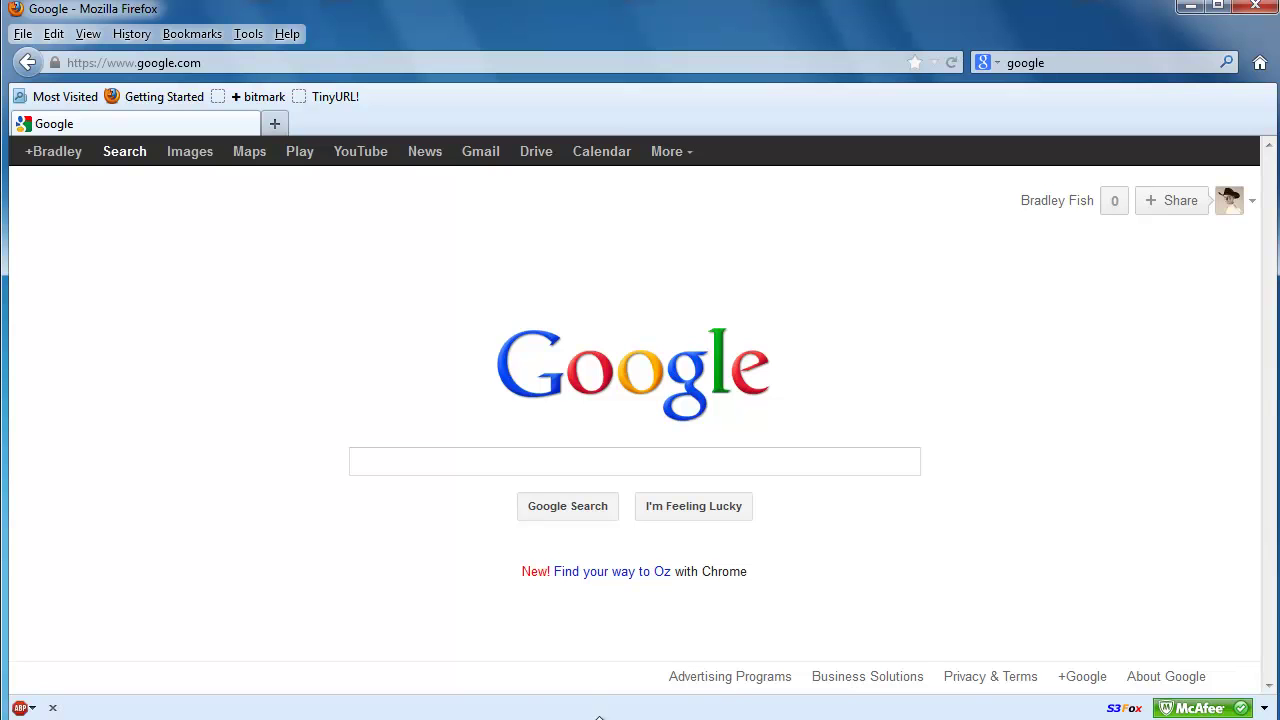
# Step: Load the Evernote website by entering 'evernote' in the address bar
pyautogui.click(243, 63)
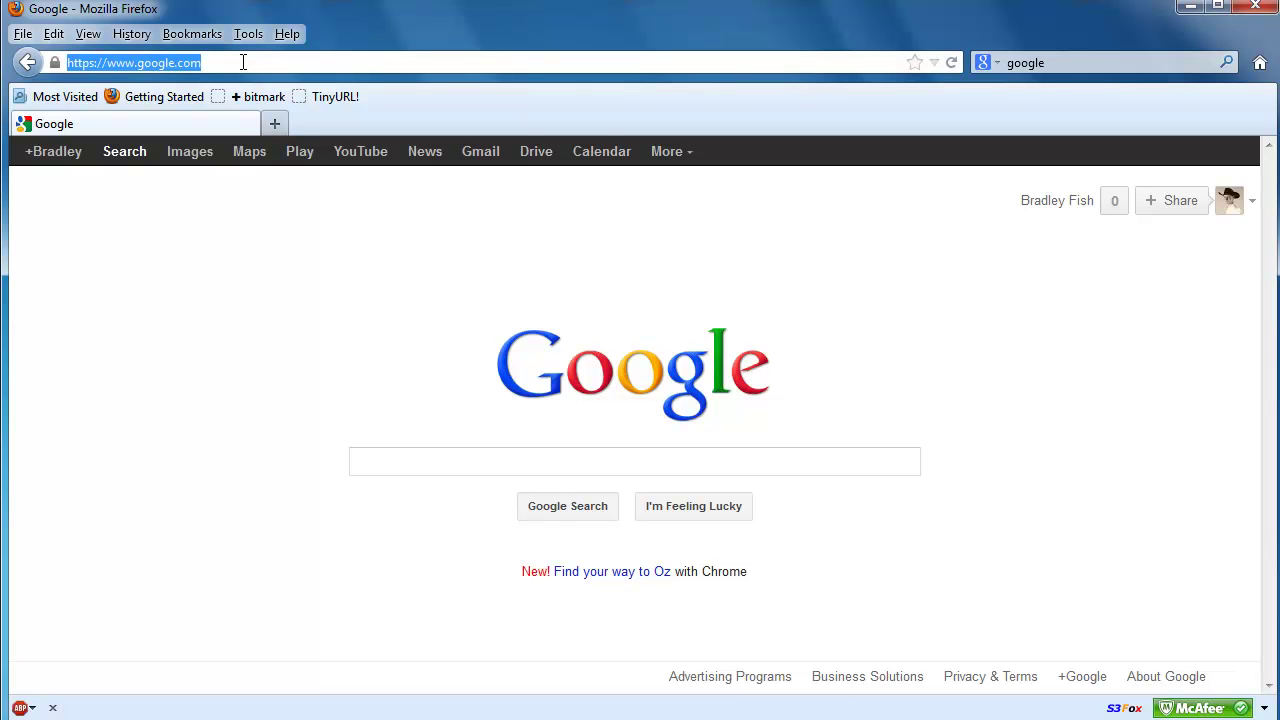
pyautogui.write('evernote.com/')
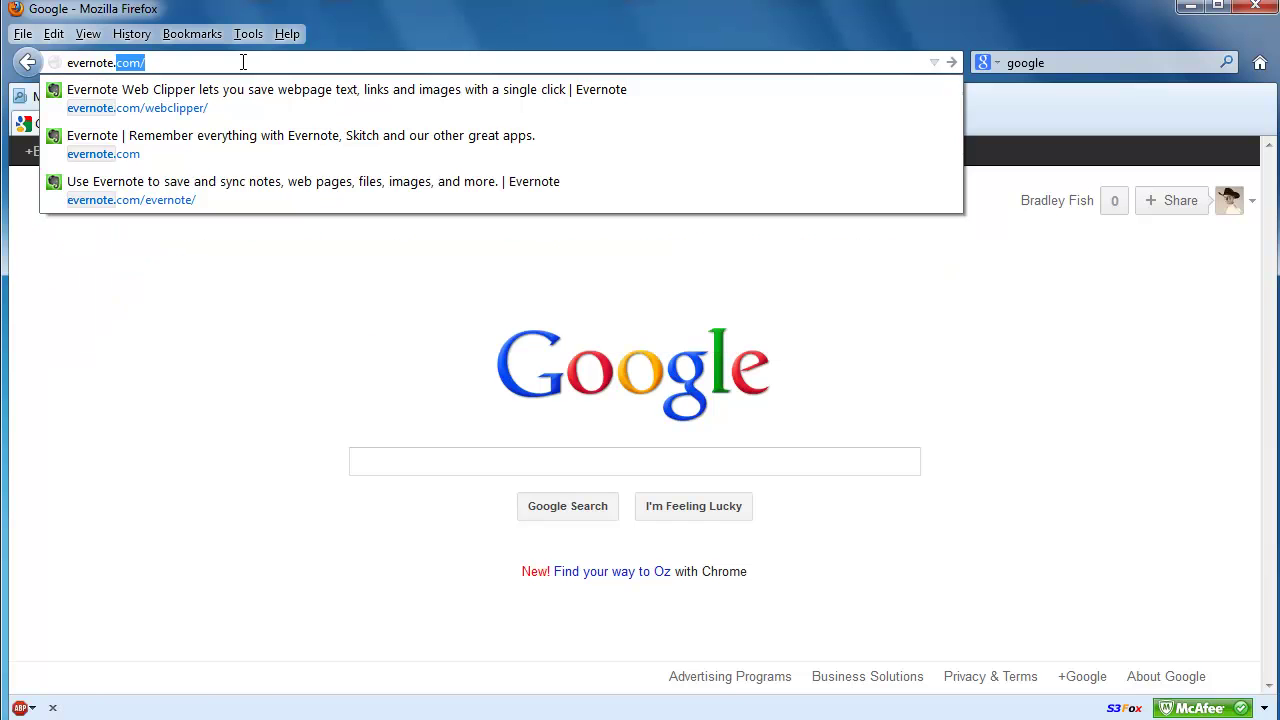
pyautogui.press('Return')
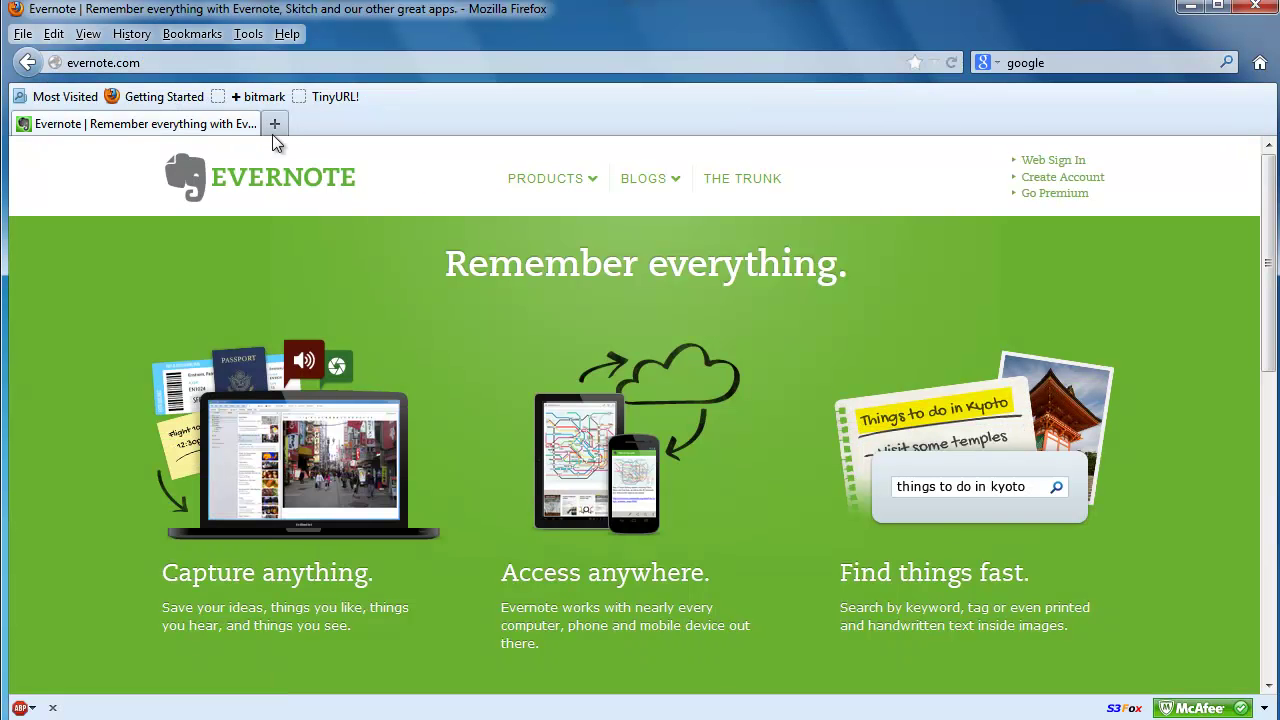
# Step: Go to Products > Evernote Web Clipper and request the Firefox version
pyautogui.moveTo(512, 190)
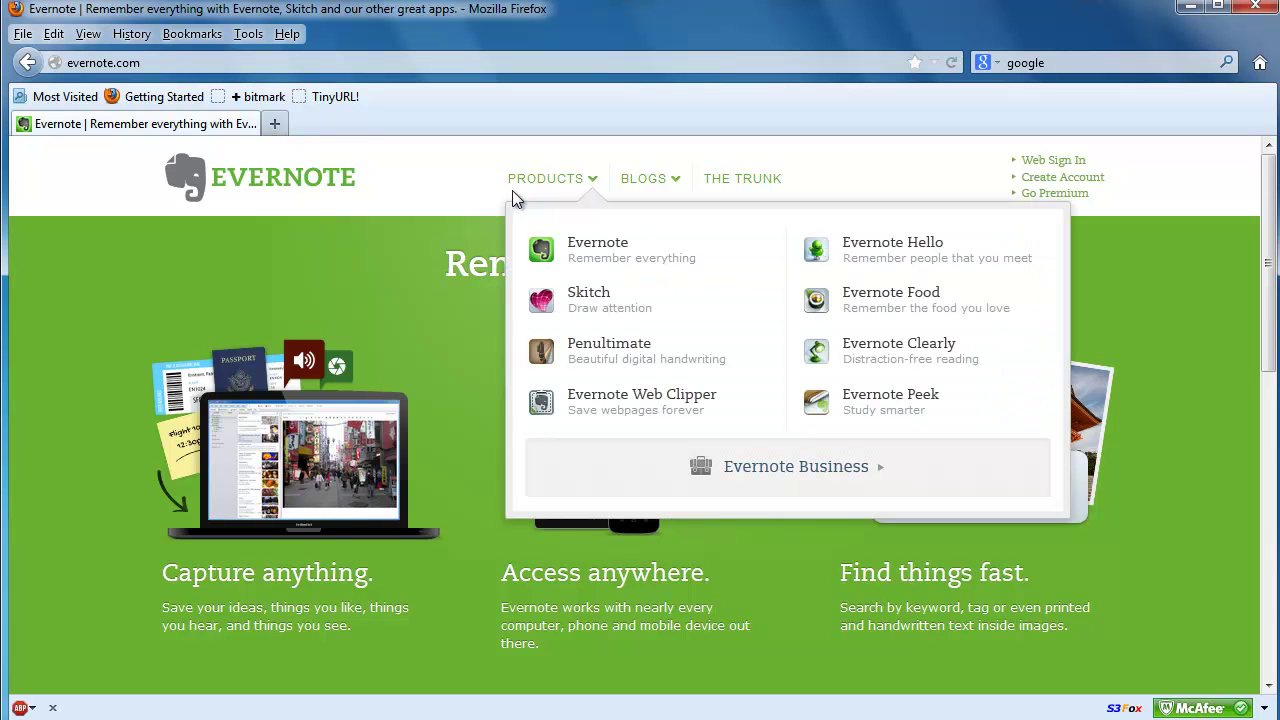
pyautogui.click(595, 398)
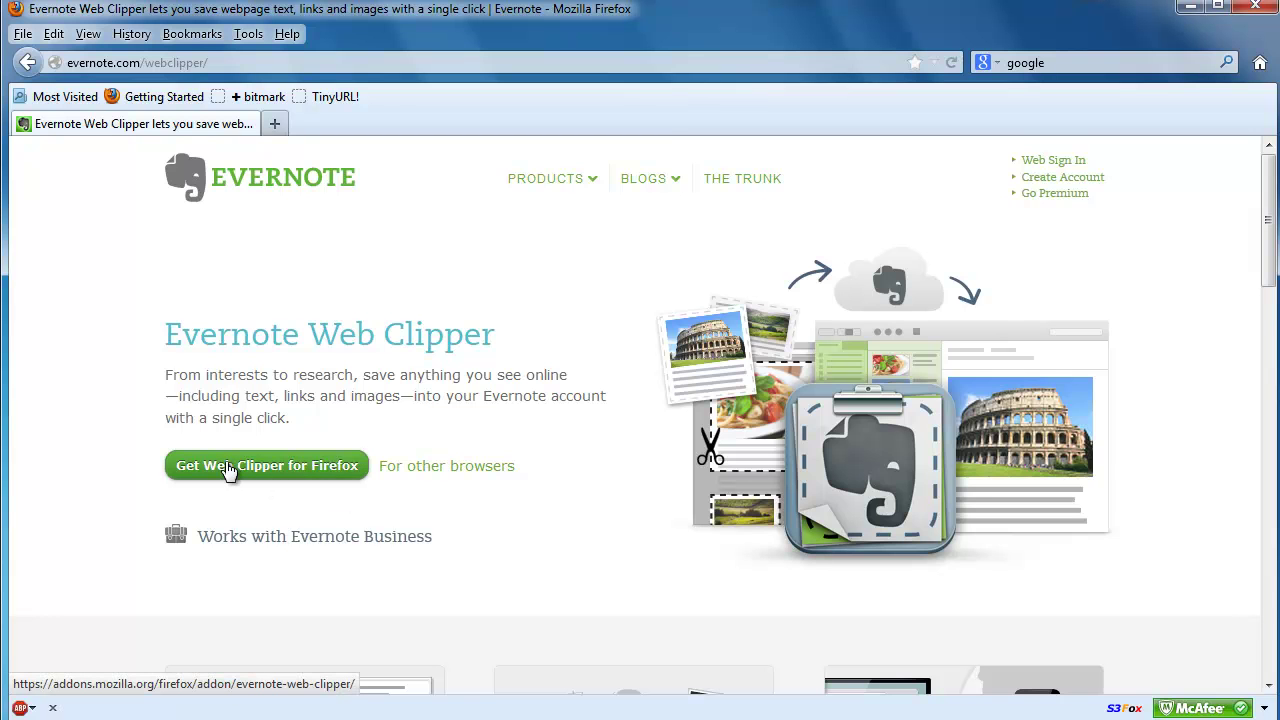
pyautogui.click(228, 468)
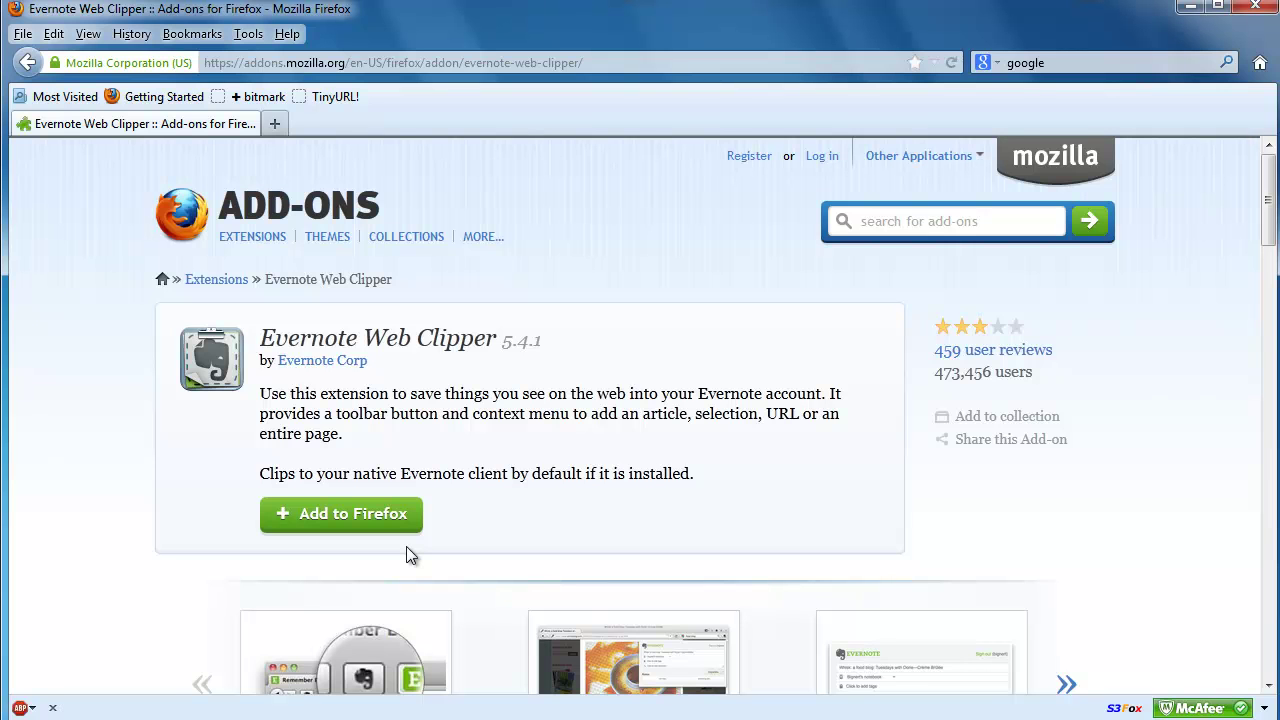
# Step: Add the Evernote Web Clipper 5.4.1 extension to Firefox from its Add-ons page
pyautogui.click(313, 516)
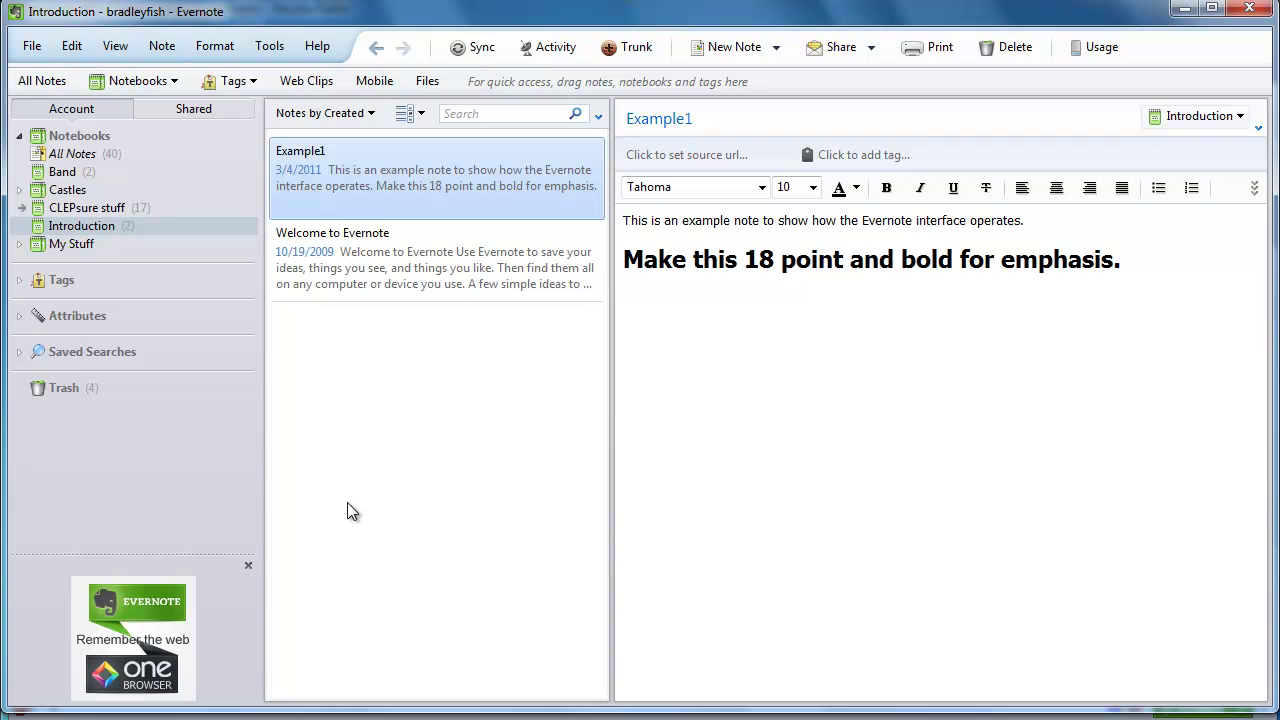
# Step: Create a synchronized notebook named 'Web clippings' with File > New Notebook
pyautogui.click(33, 47)
pyautogui.click(87, 141)
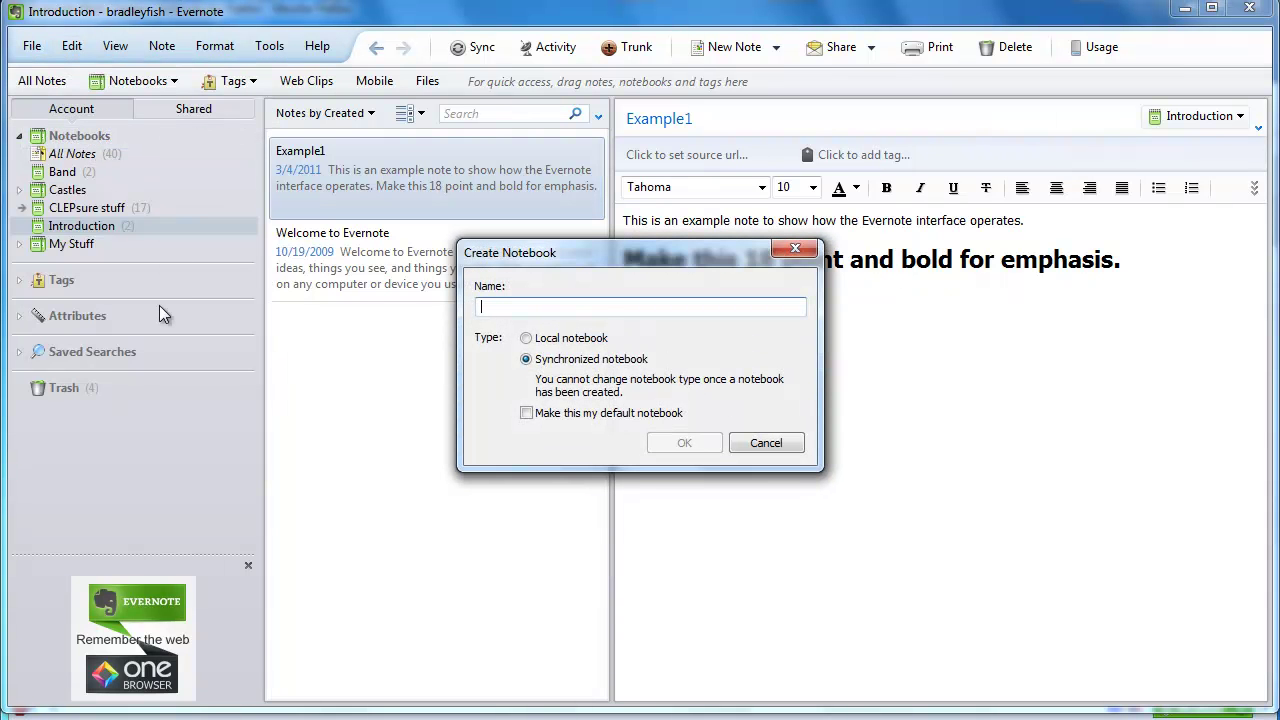
pyautogui.write('Web')
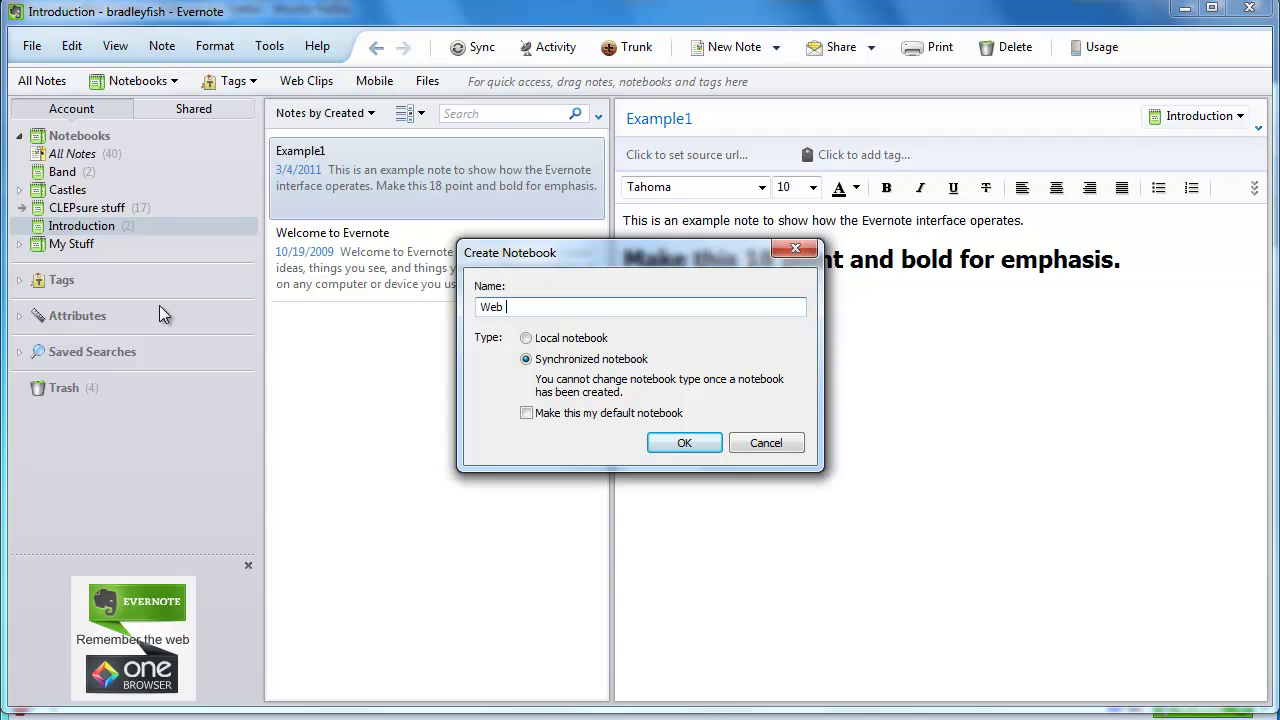
pyautogui.write(' clippings')
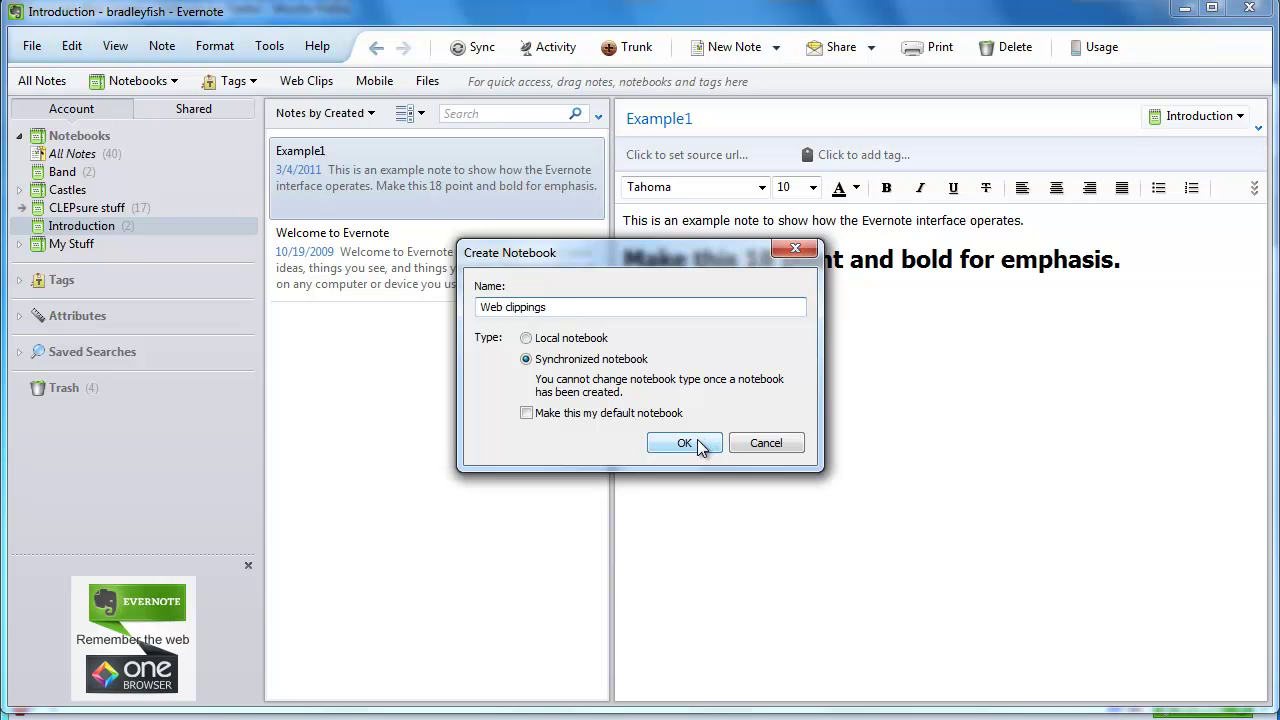
pyautogui.click(700, 440)
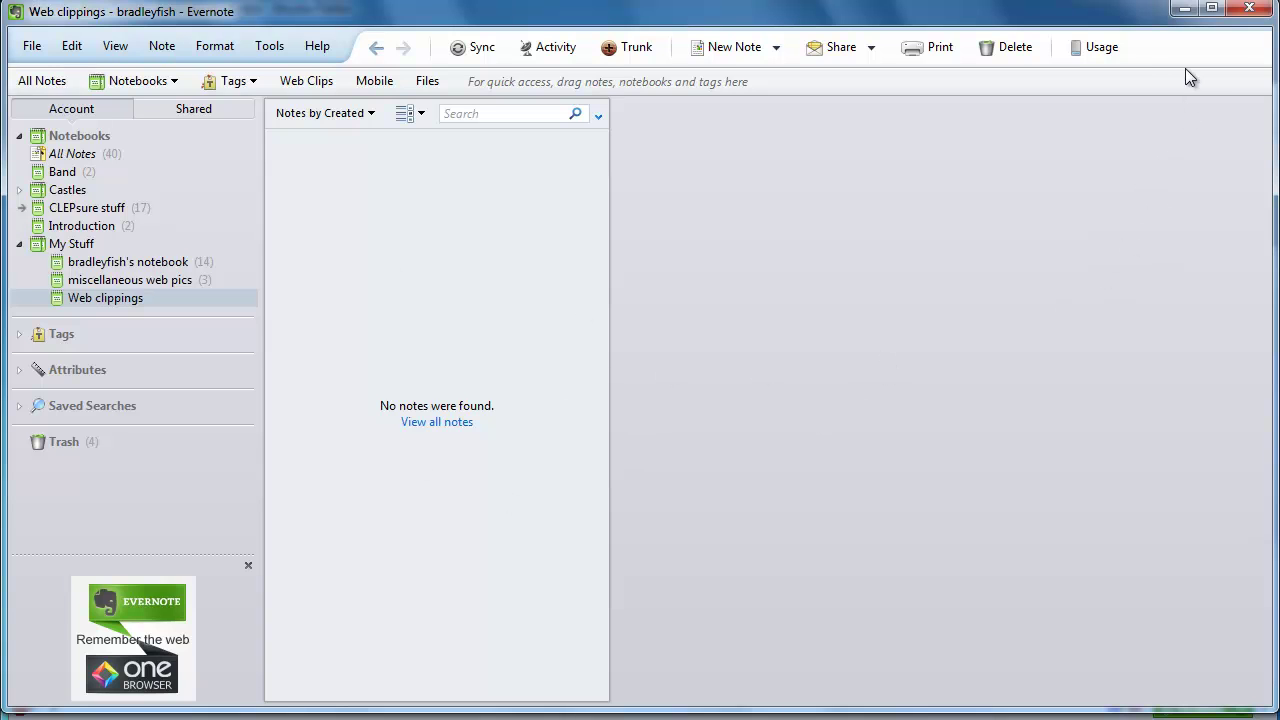
# Step: Minimize Evernote, approve the Web Clipper installation, and restart Firefox
pyautogui.click(1184, 19)
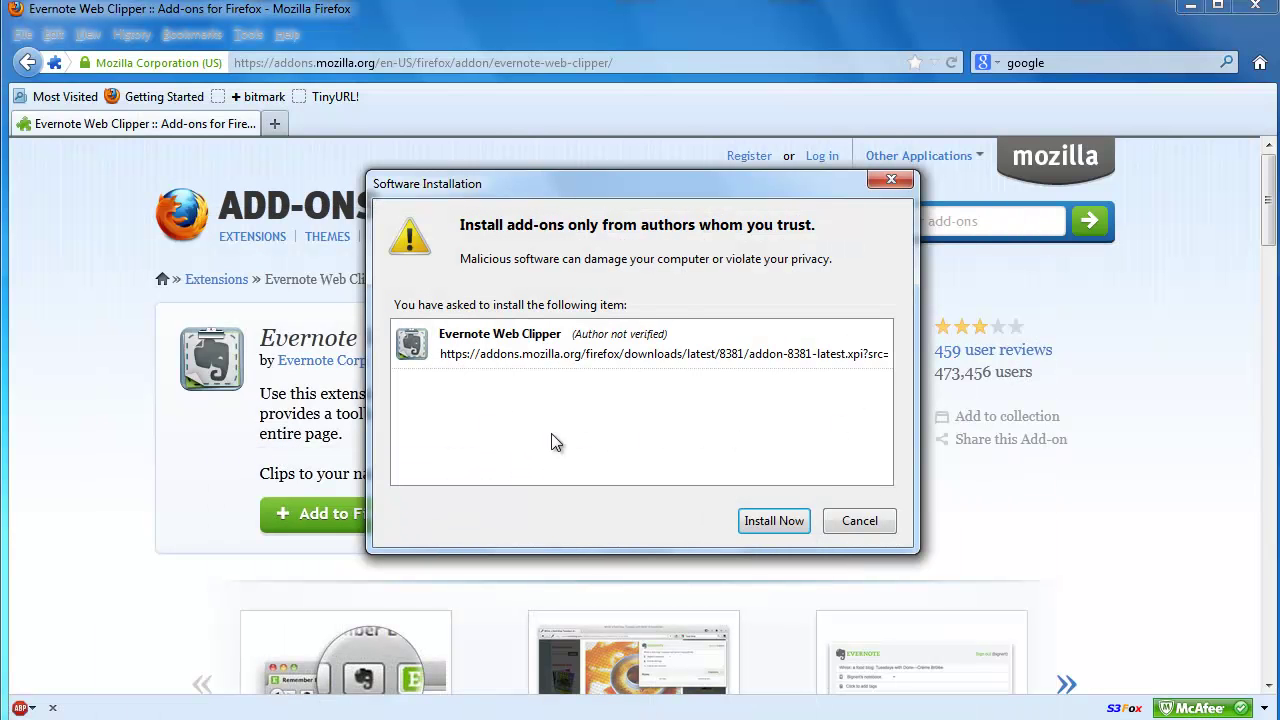
pyautogui.click(775, 524)
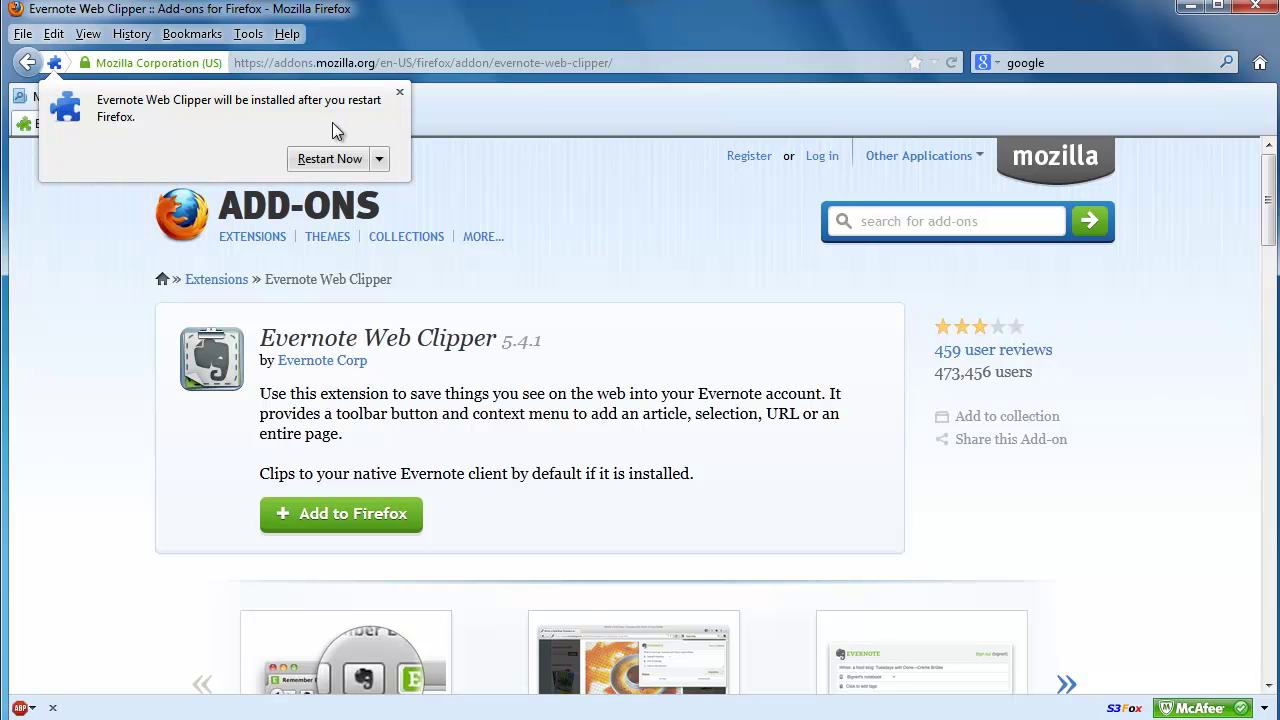
pyautogui.click(327, 158)
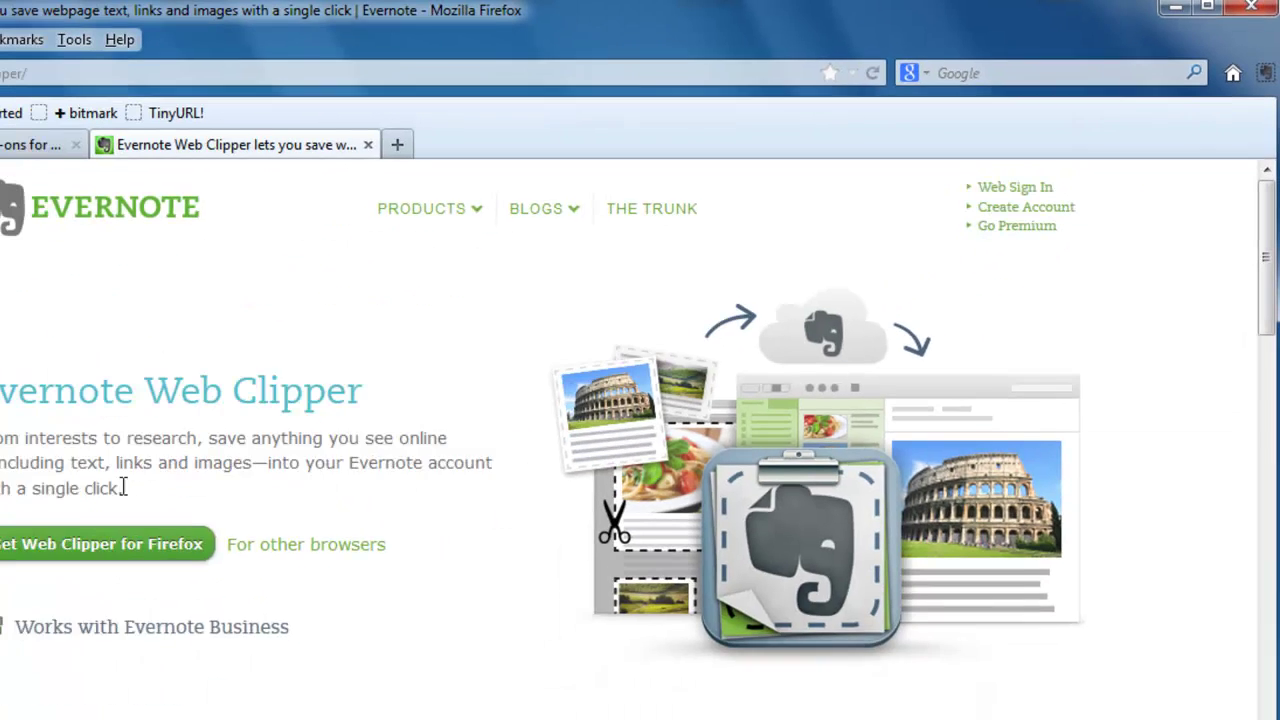
# Step: Drag-select the Evernote Web Clipper heading and its description paragraph
pyautogui.moveTo(148, 477); pyautogui.dragTo(12, 381)
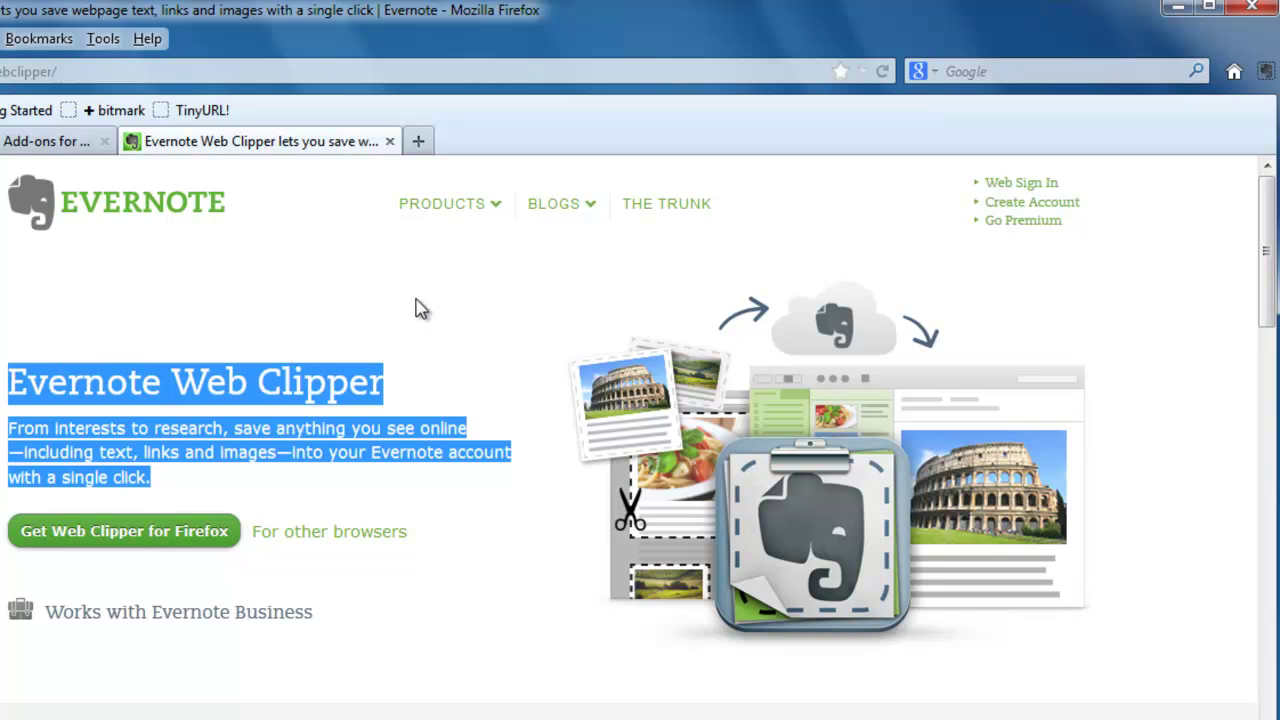
# Step: Open the Web Clipper panel, keep the Web clippings notebook, and choose Clip selection
pyautogui.click(1265, 75)
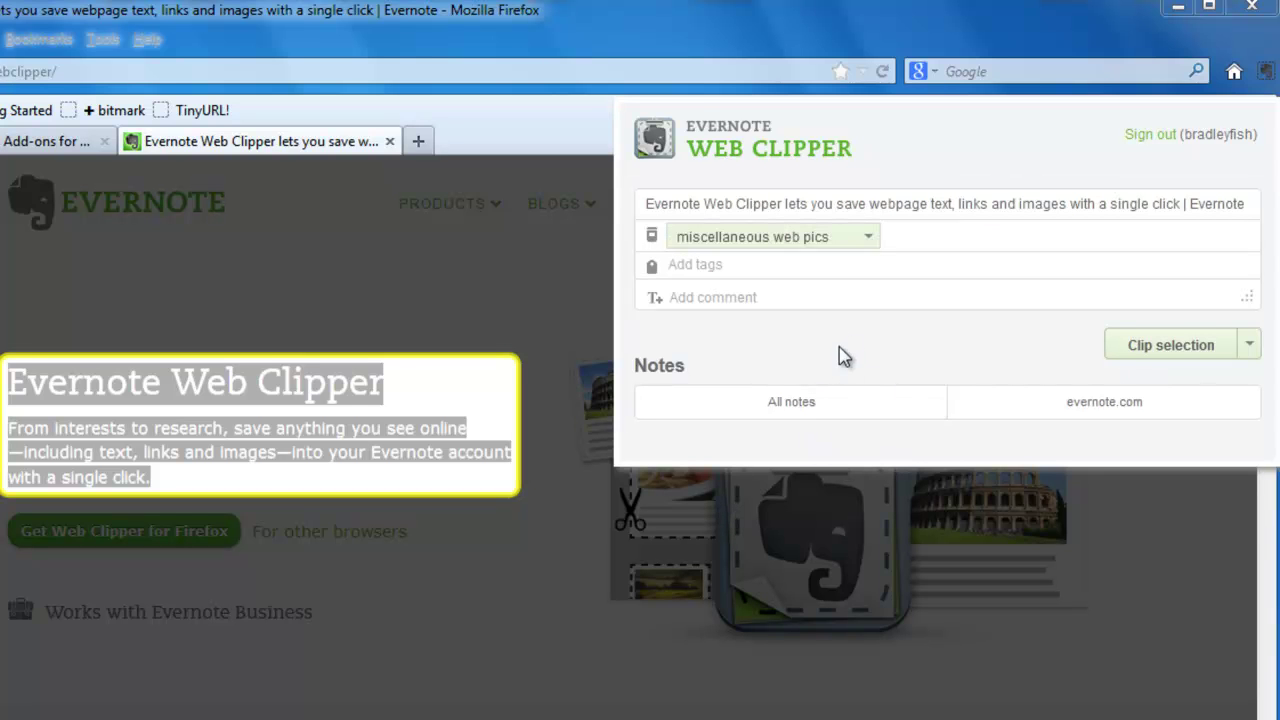
pyautogui.click(866, 238)
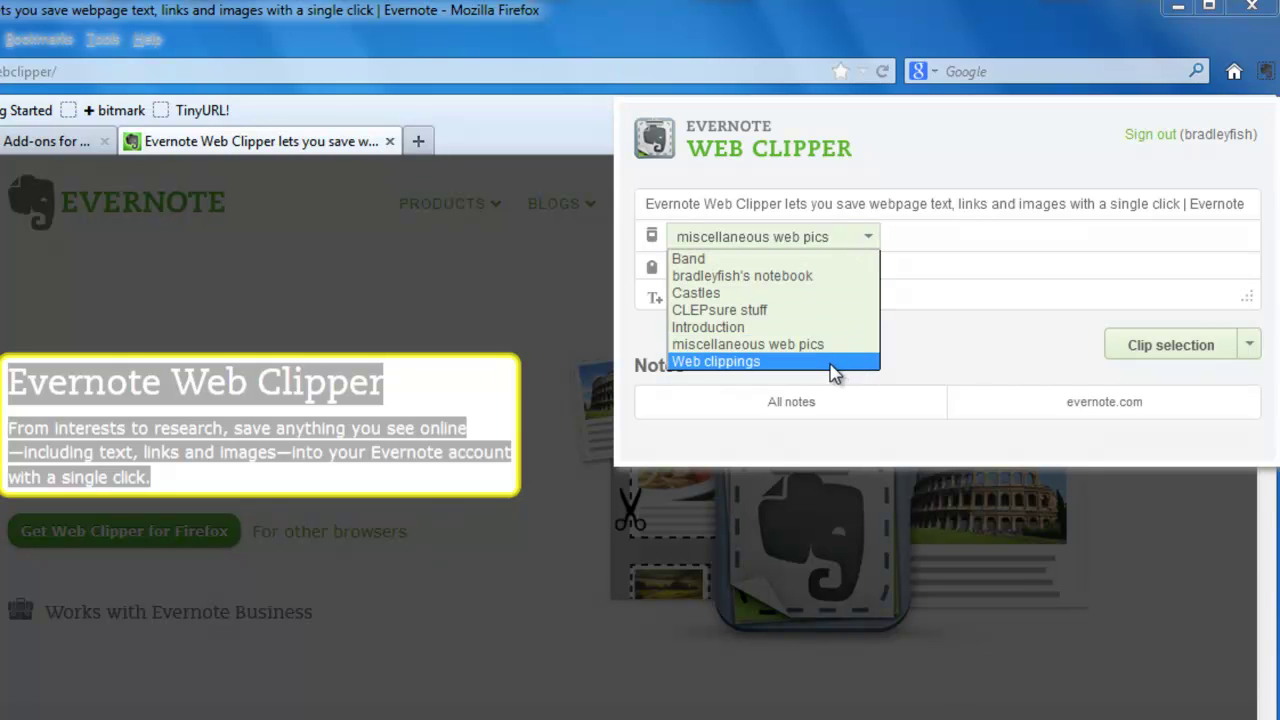
pyautogui.press('Escape')
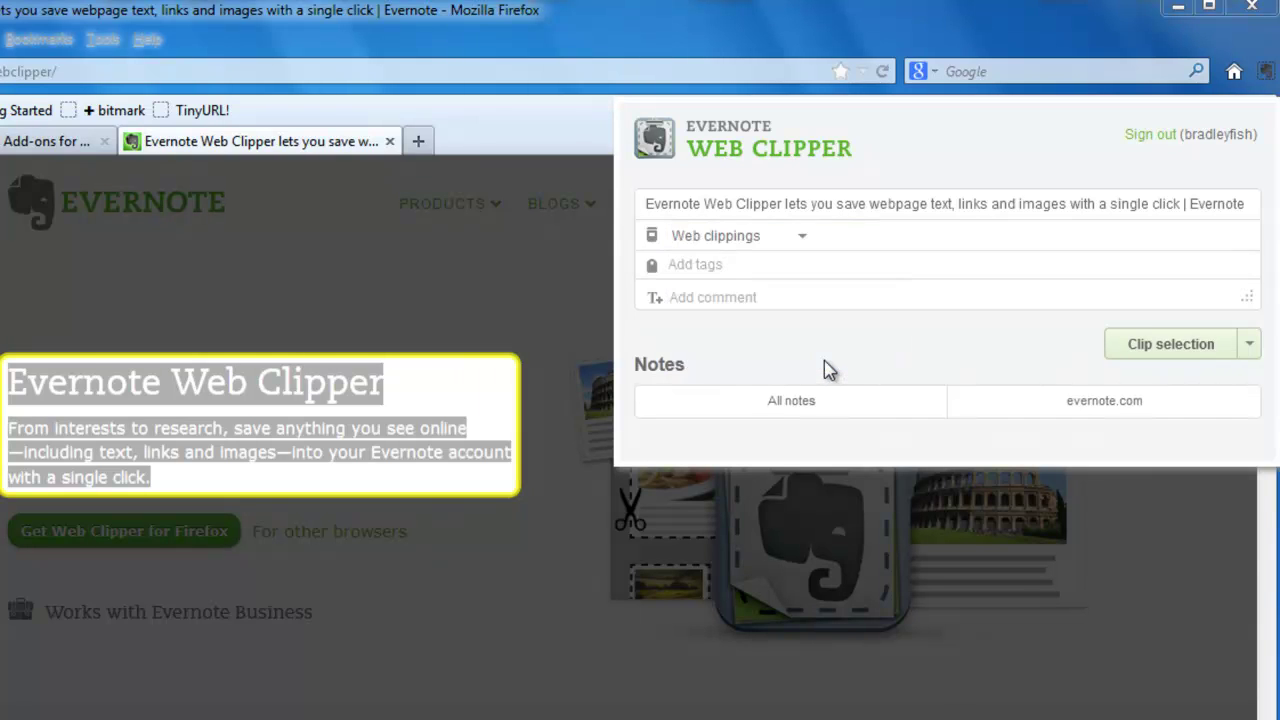
pyautogui.click(737, 266)
pyautogui.click(755, 297)
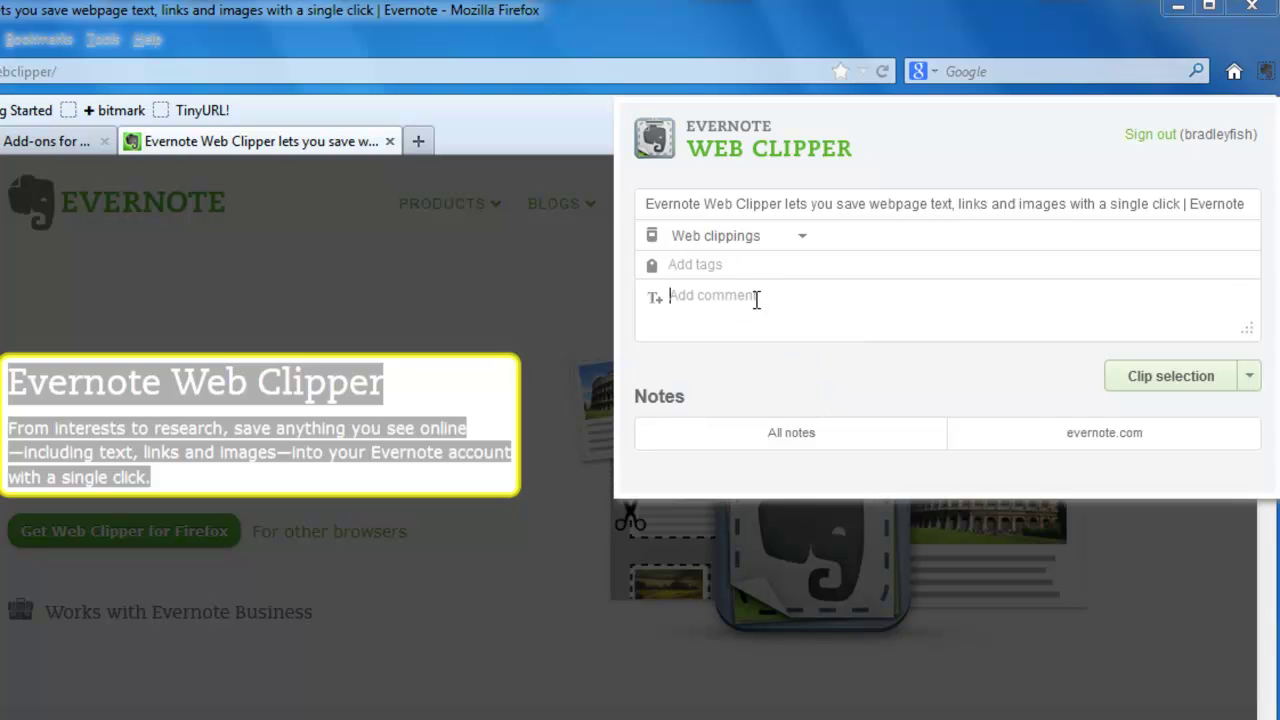
pyautogui.click(783, 205)
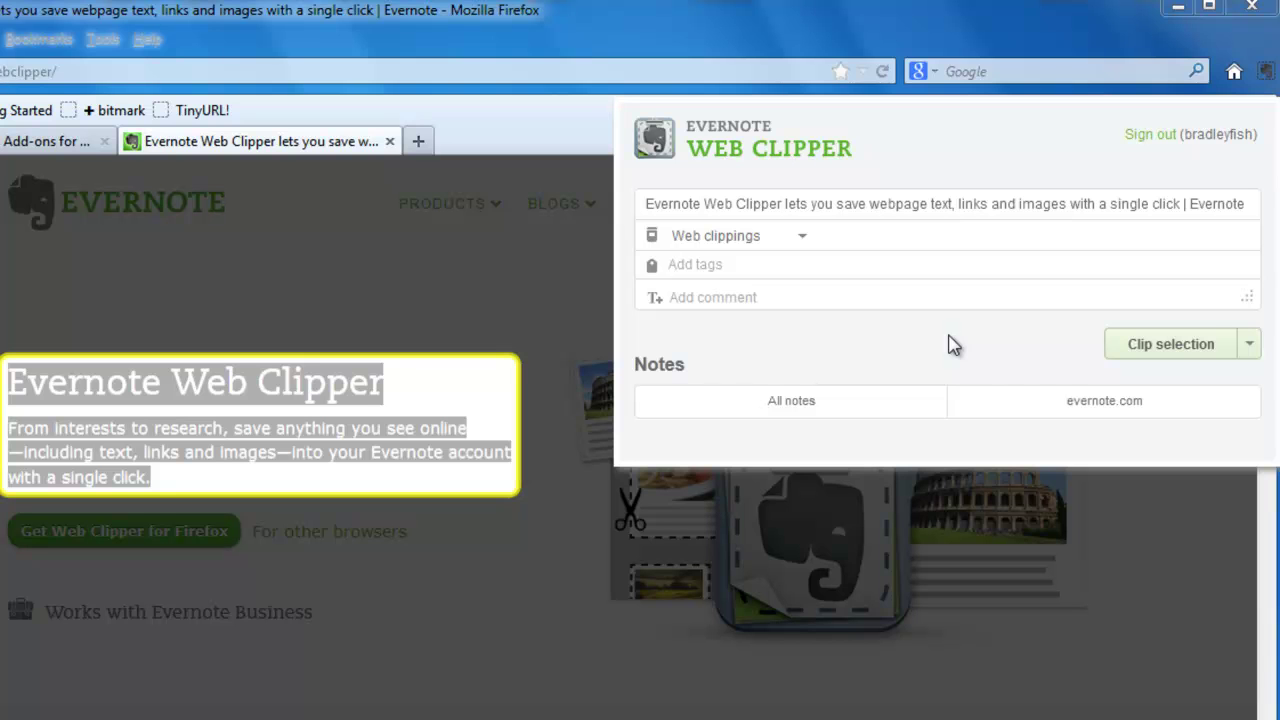
pyautogui.click(1250, 346)
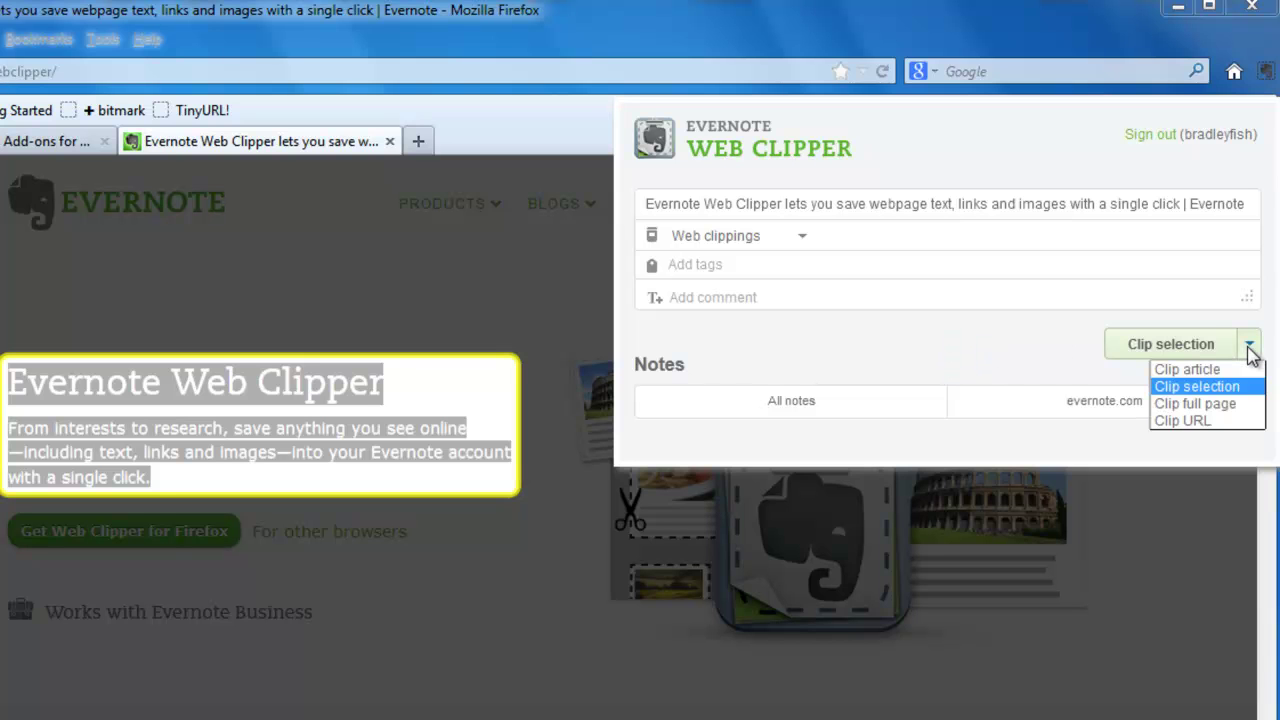
pyautogui.click(1194, 390)
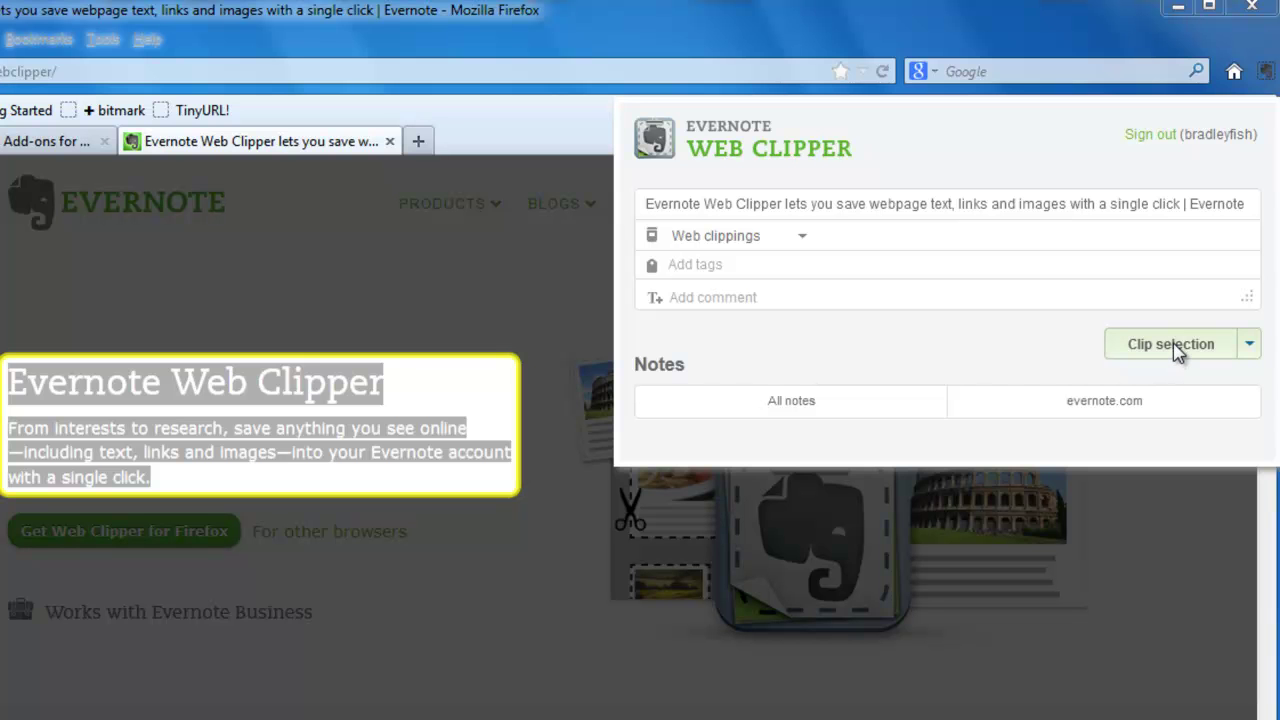
# Step: Clip the selected text as a new note in the Web clippings notebook
pyautogui.click(1176, 346)
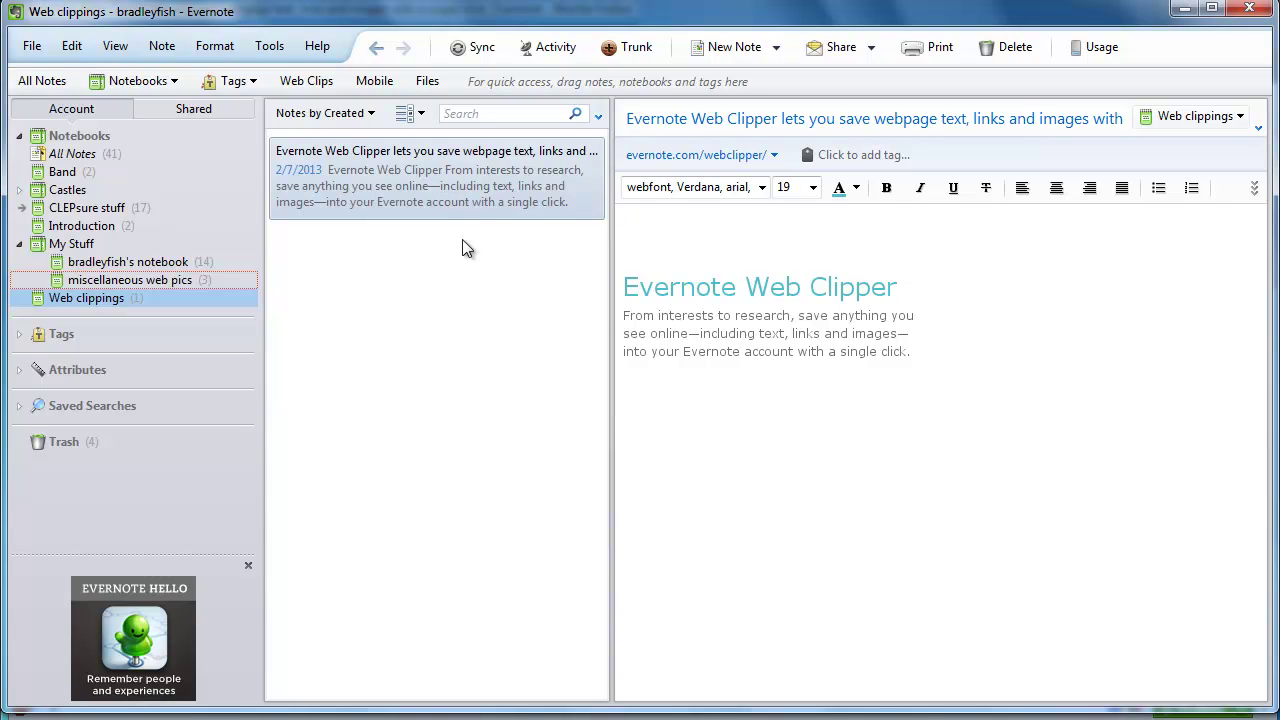
# Step: Minimize Evernote, clear the page selection, and open Tools > Add-ons
pyautogui.click(1184, 9)
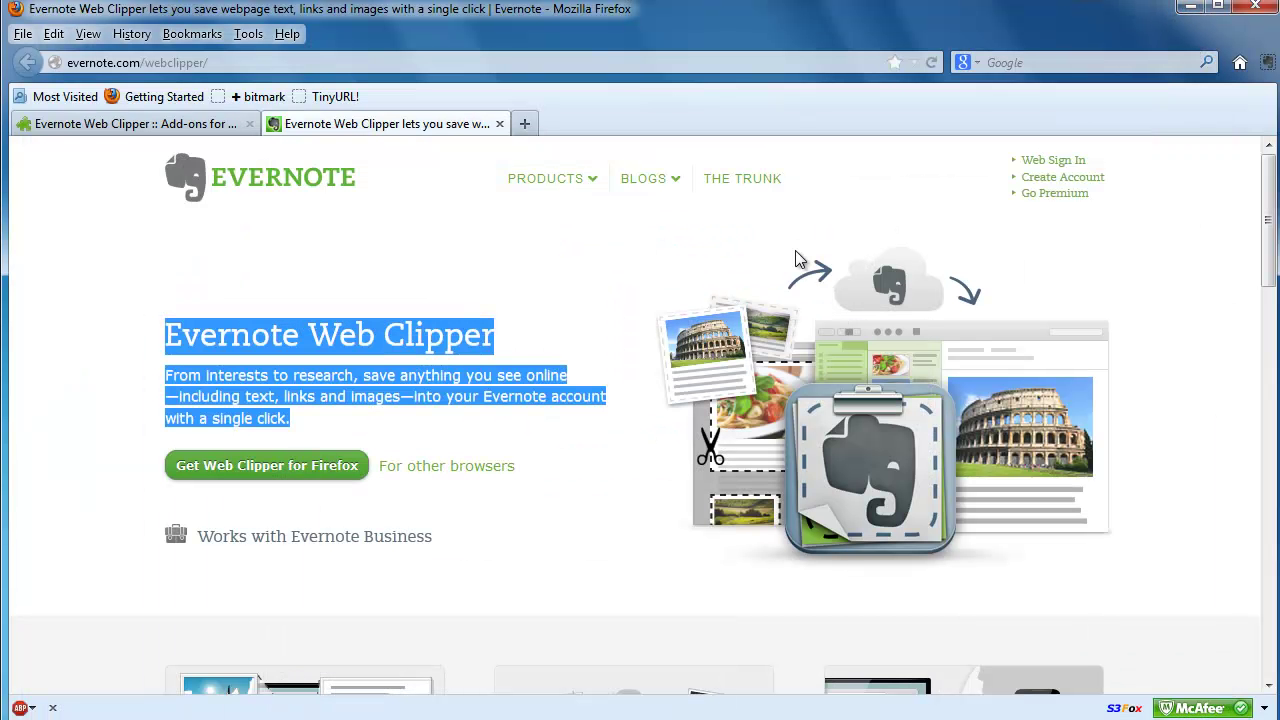
pyautogui.click(586, 250)
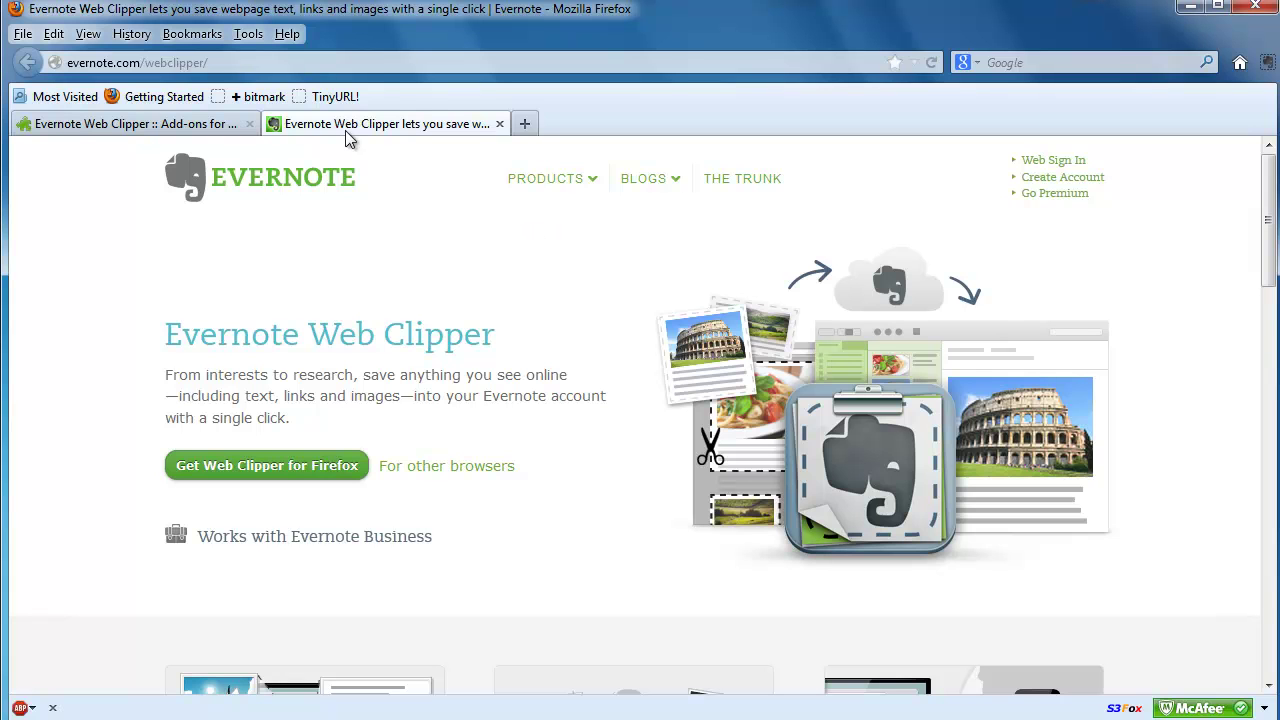
pyautogui.click(248, 34)
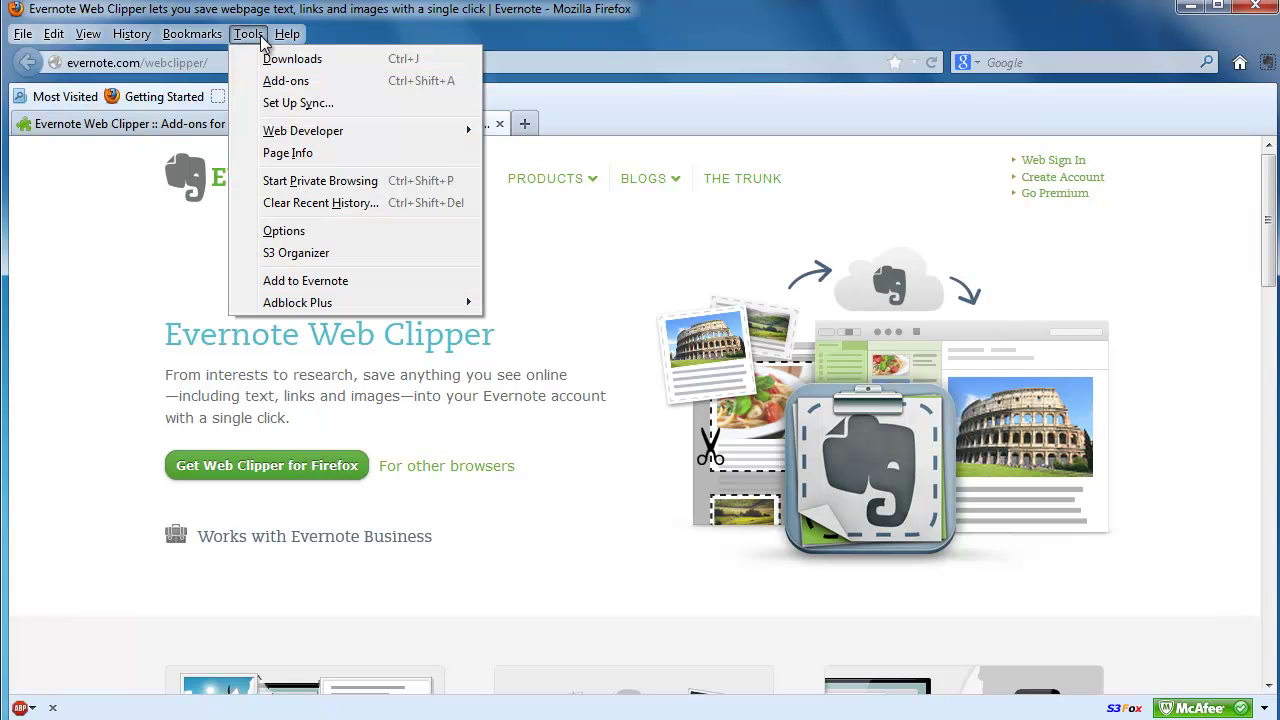
pyautogui.click(252, 81)
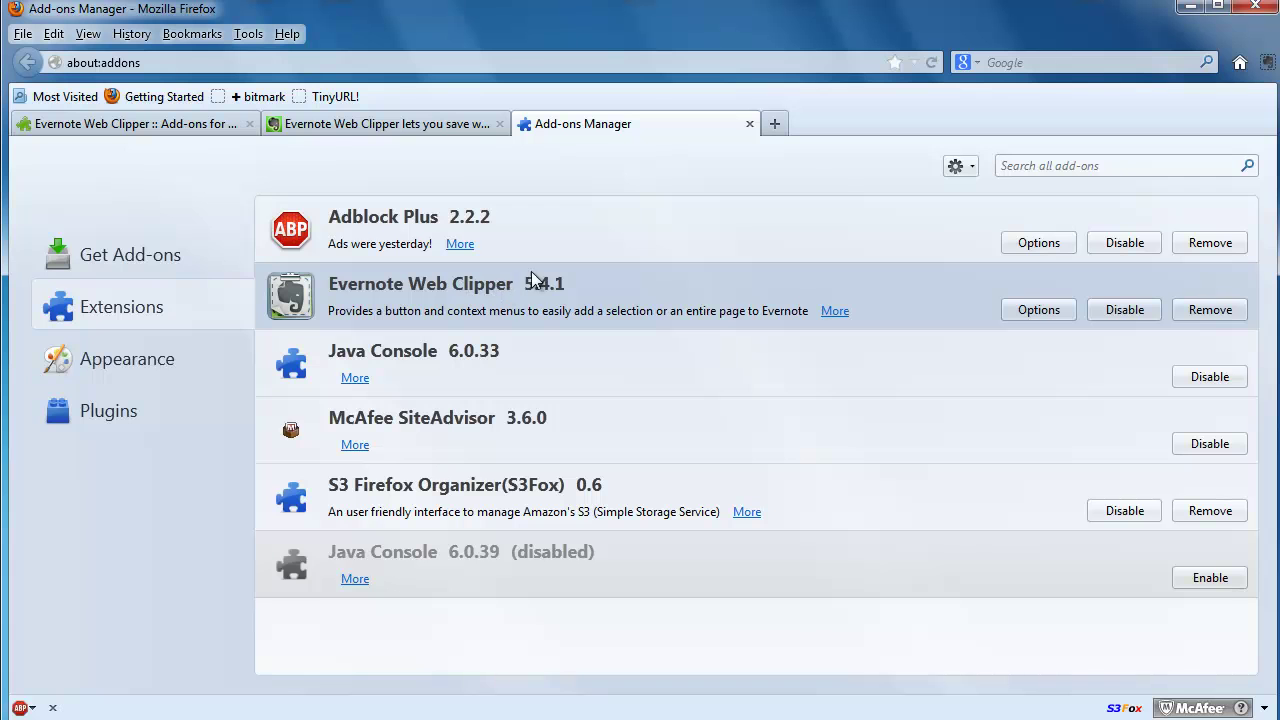
pyautogui.click(1038, 310)
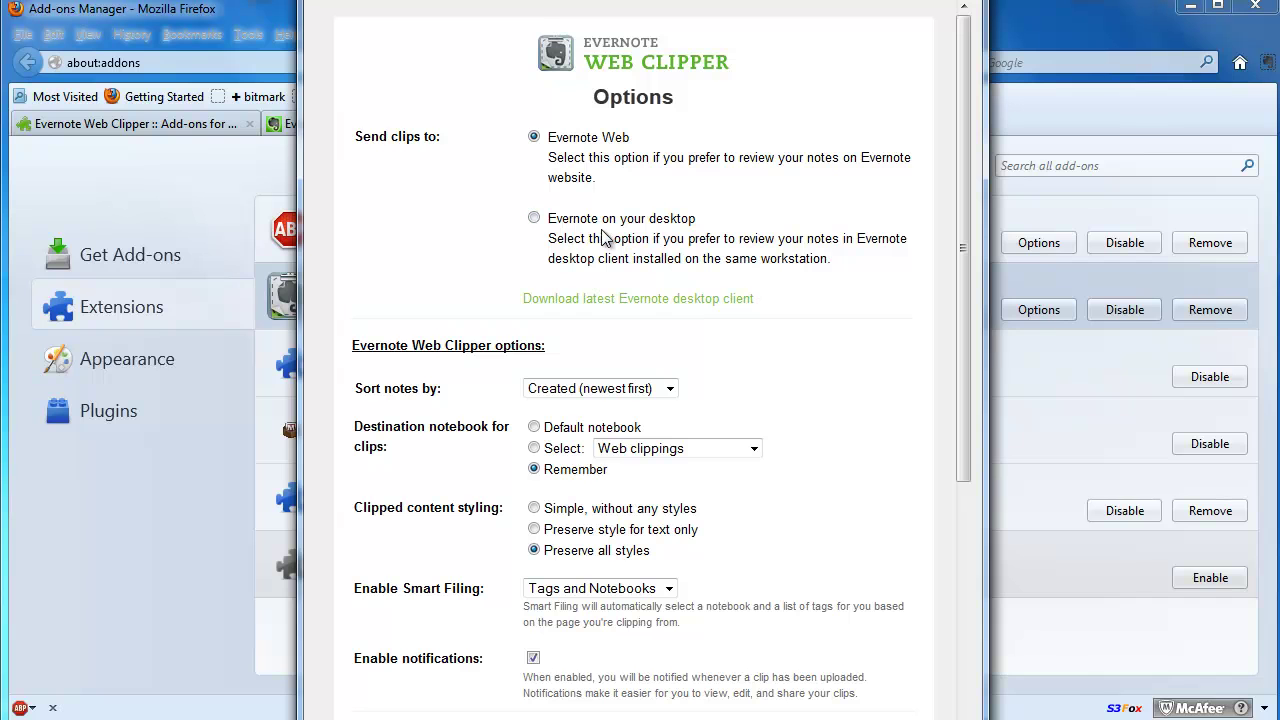
pyautogui.moveTo(963, 204); pyautogui.dragTo(938, 358)
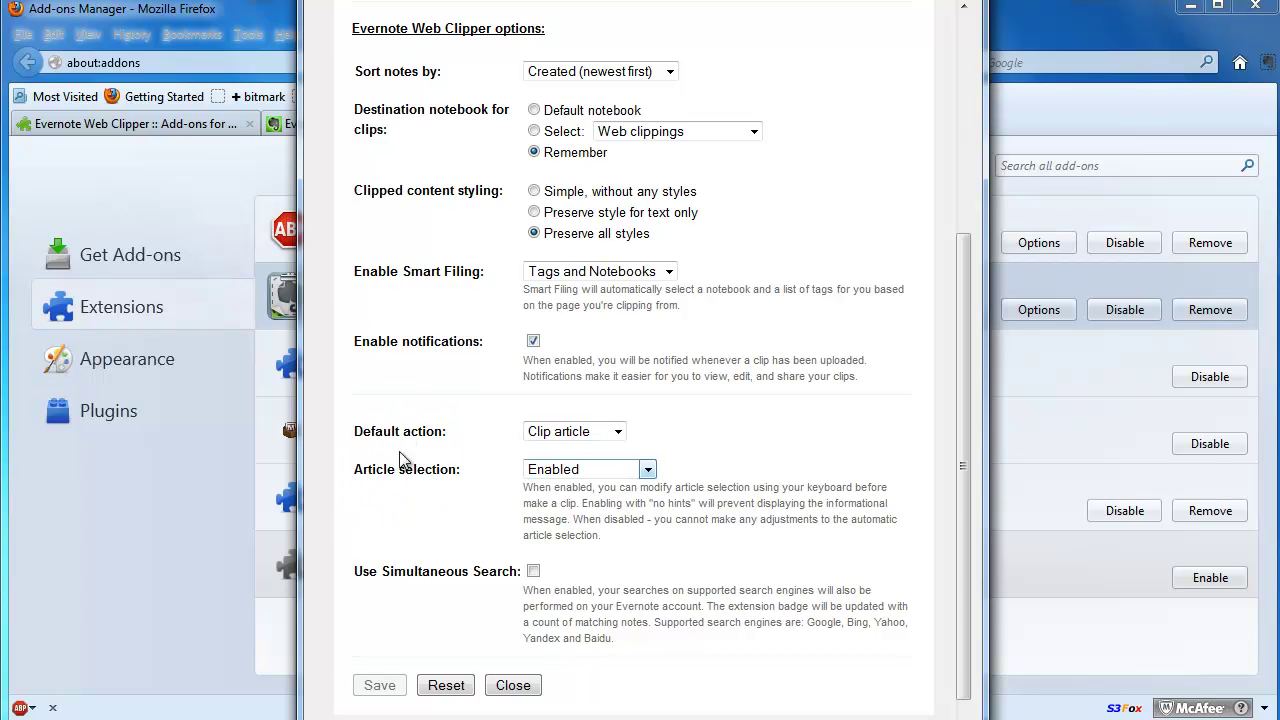
pyautogui.click(618, 432)
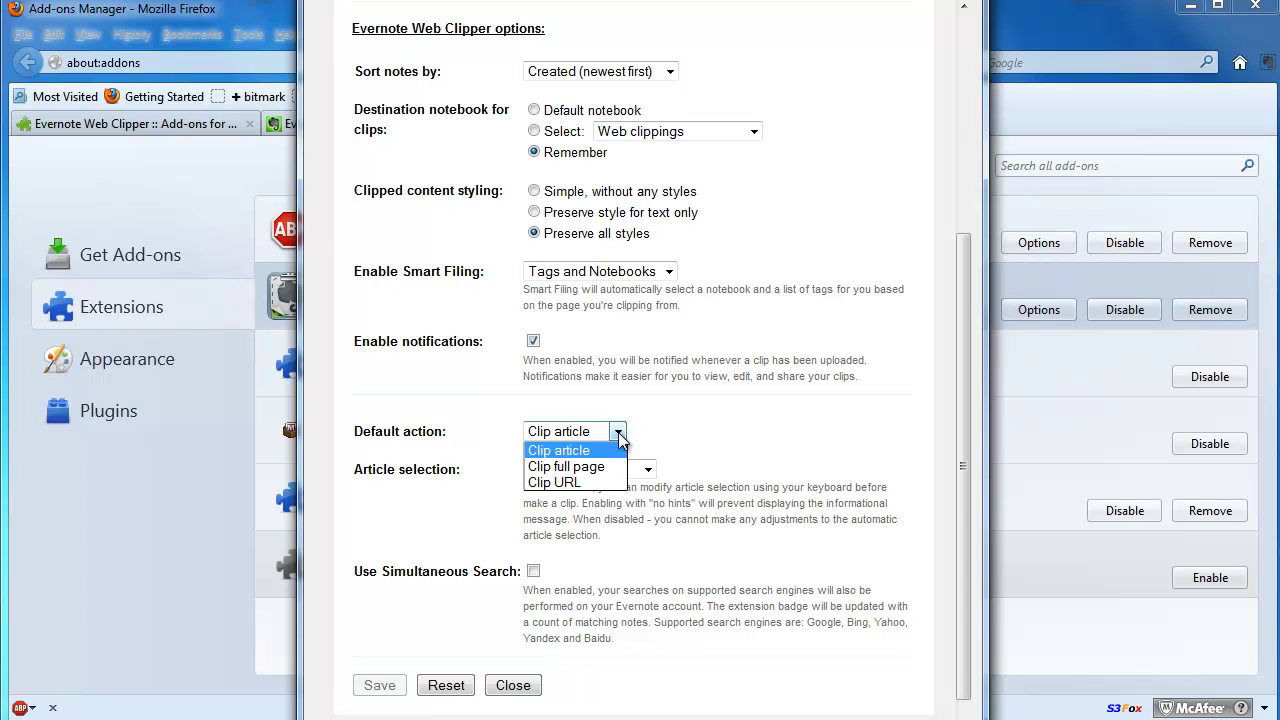
pyautogui.click(618, 432)
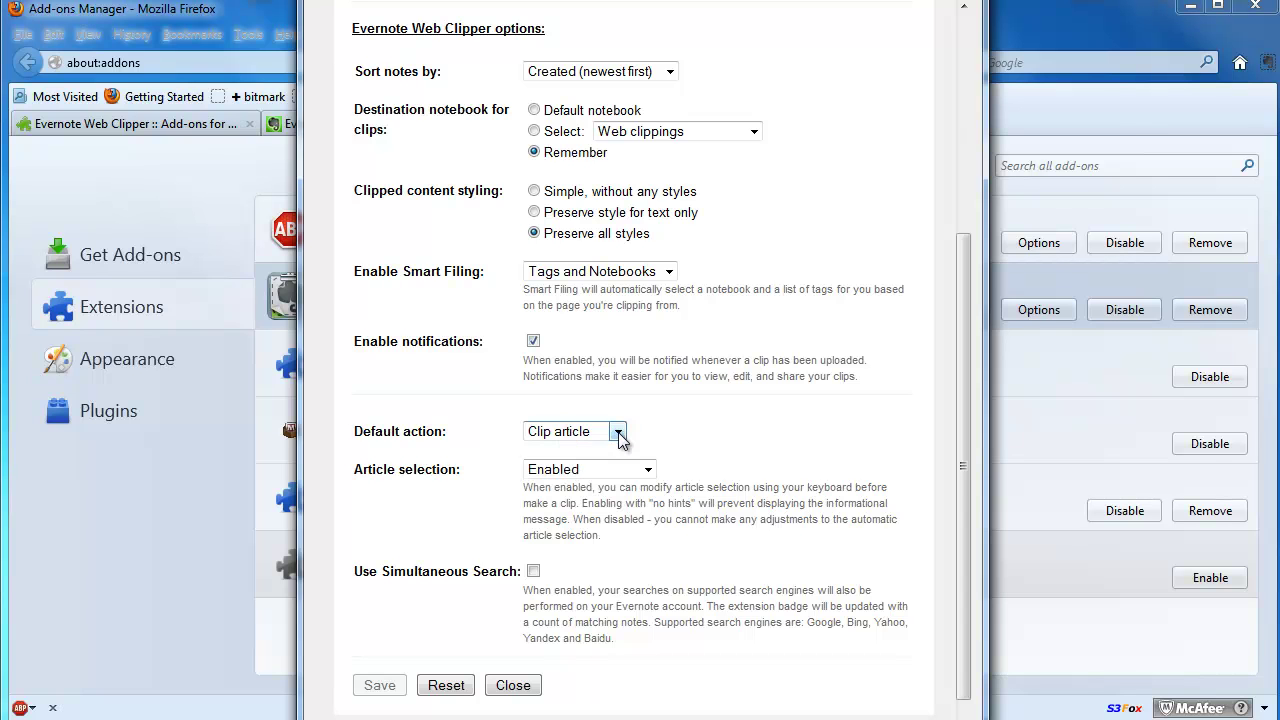
pyautogui.click(618, 432)
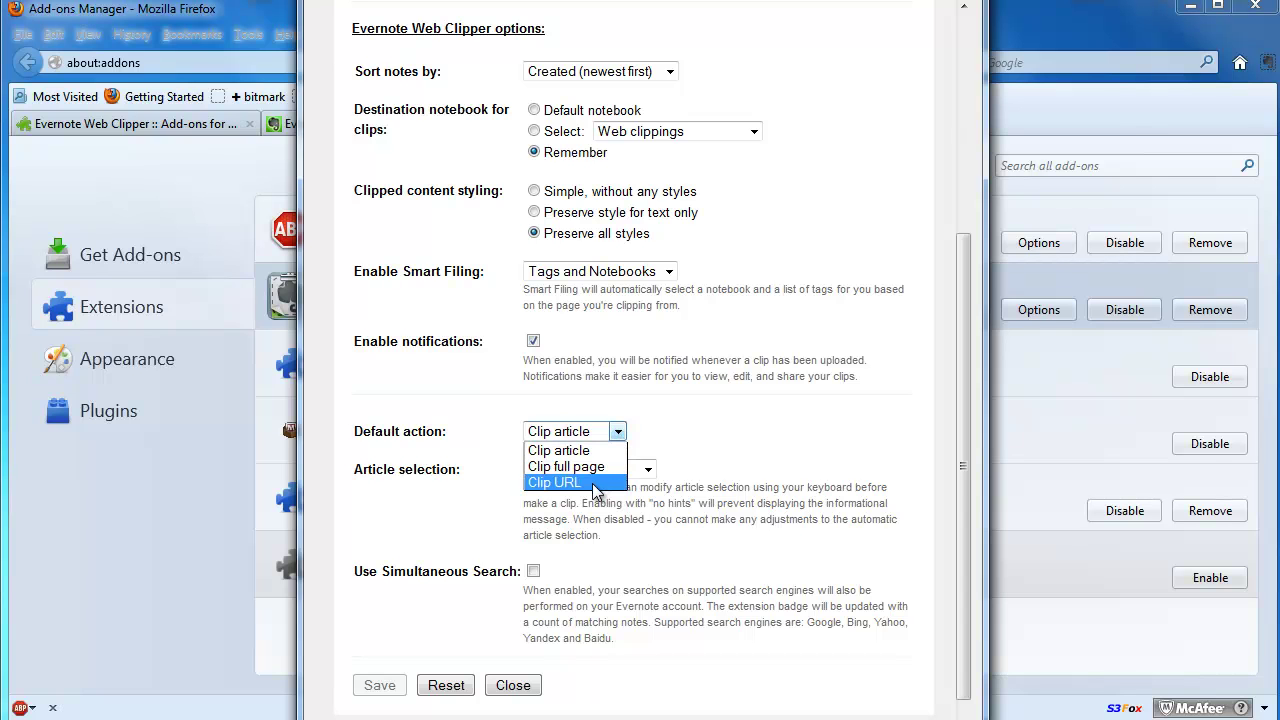
pyautogui.click(556, 450)
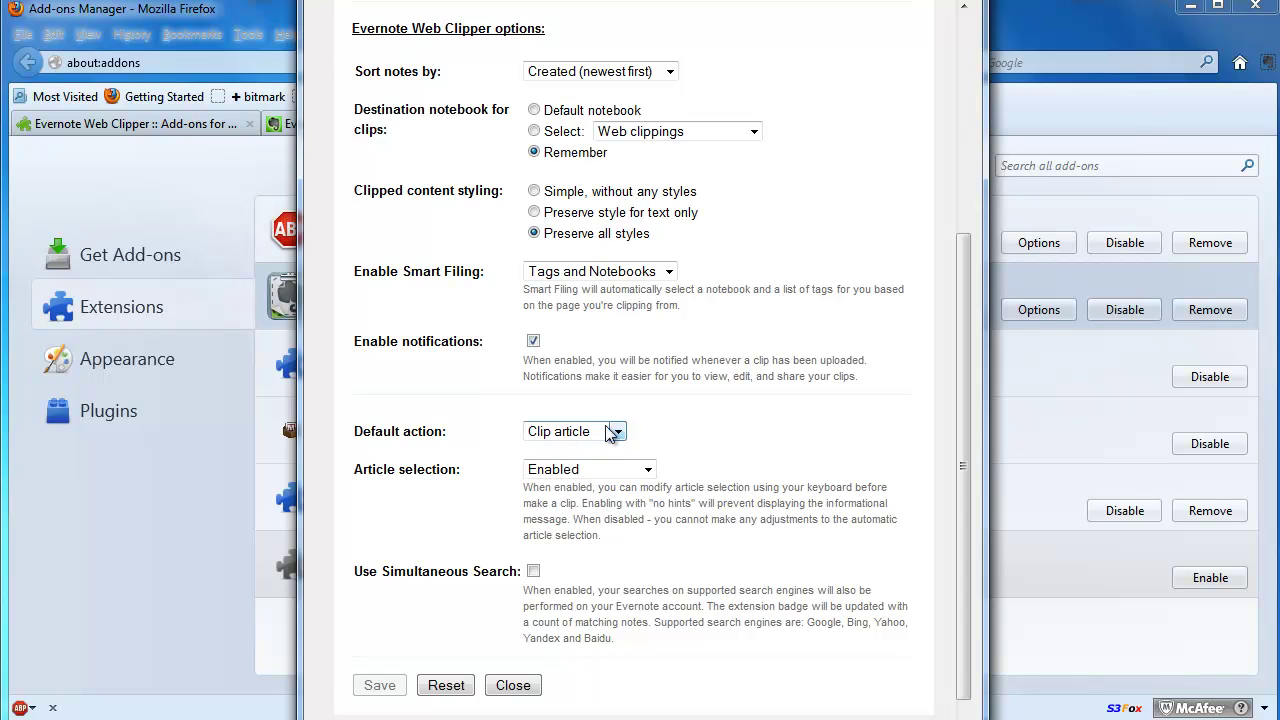
pyautogui.click(648, 469)
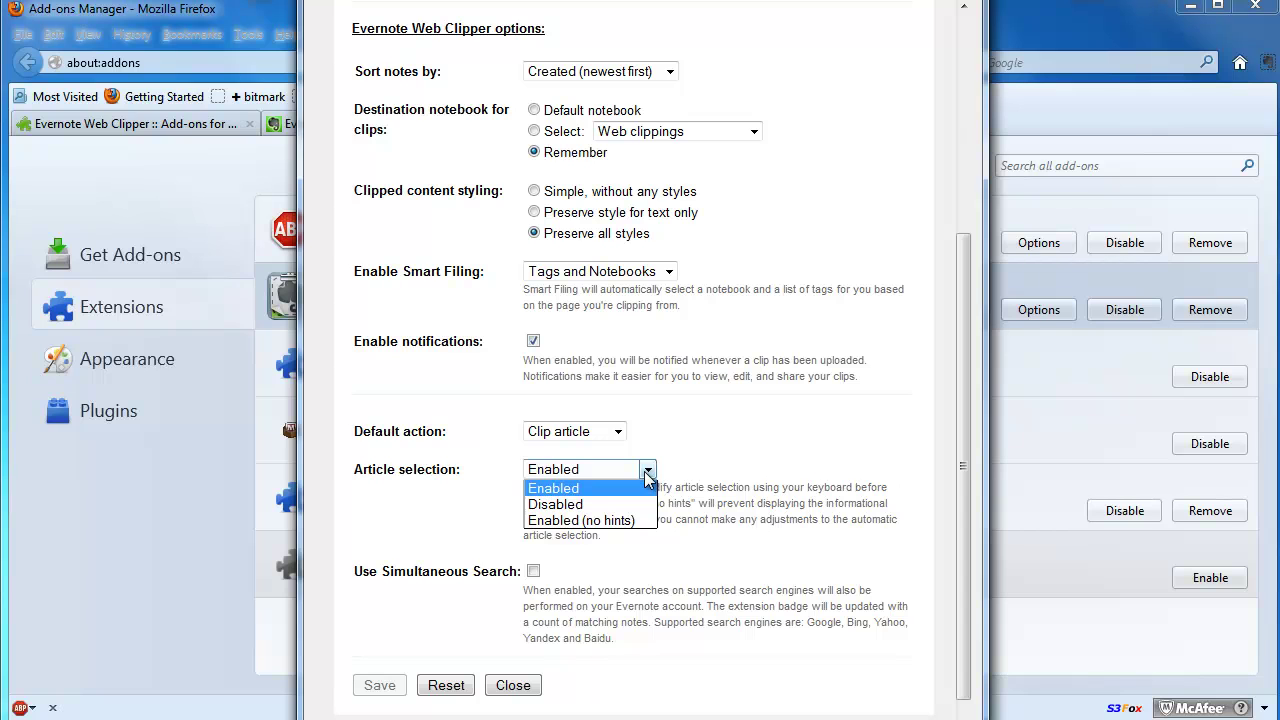
pyautogui.click(640, 489)
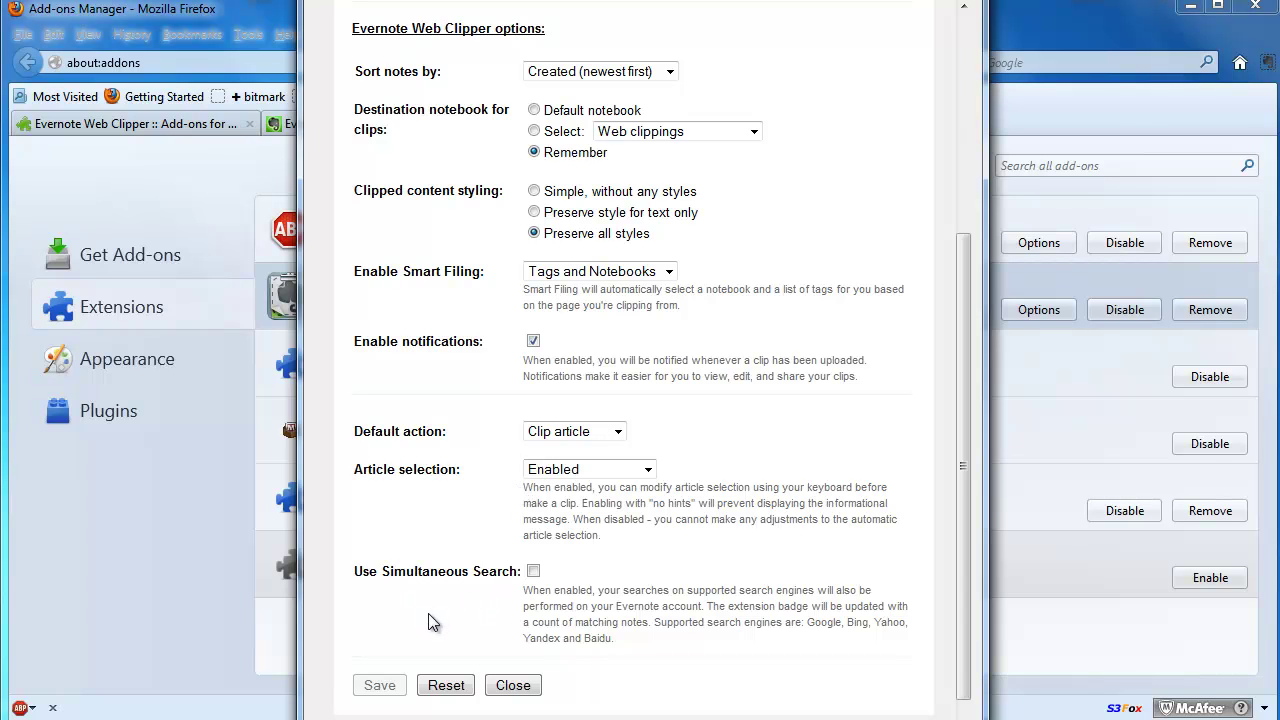
pyautogui.scroll(-1, 522, 395)
pyautogui.scroll(5, 522, 390)
# Step: Set the clipper to send clips to 'Evernote on your desktop', then save and close
pyautogui.click(534, 218)
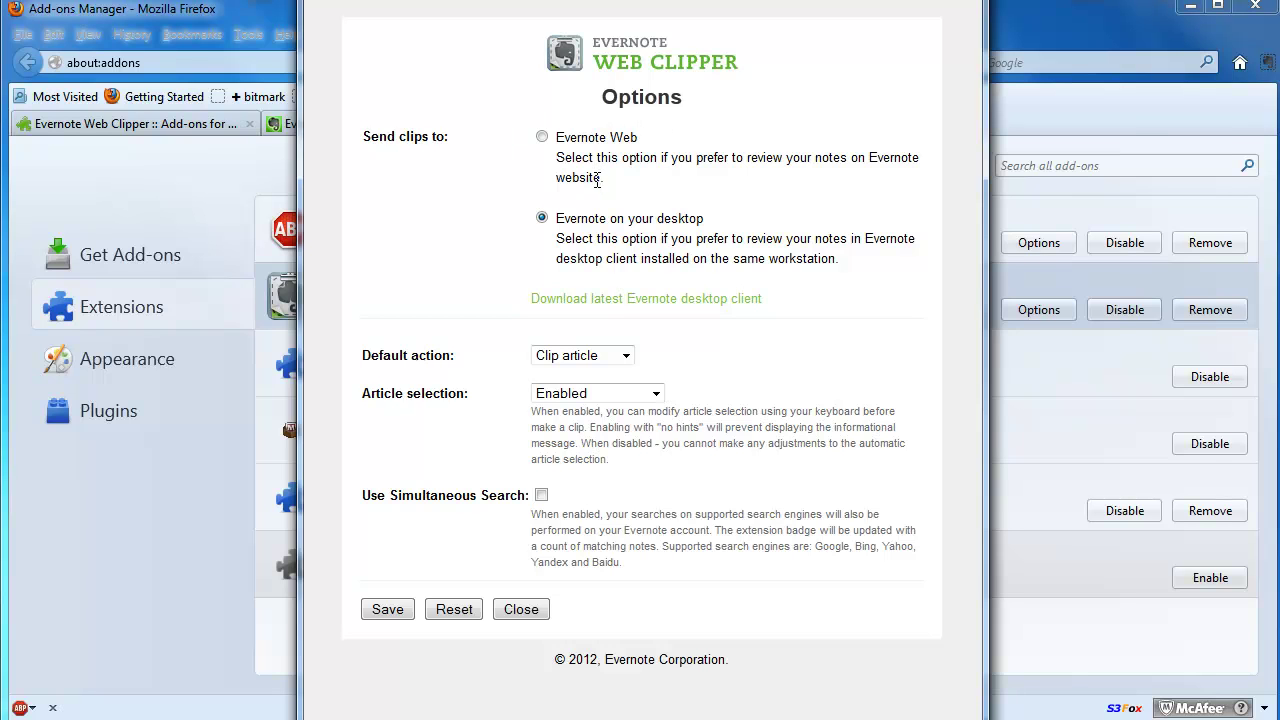
pyautogui.click(388, 609)
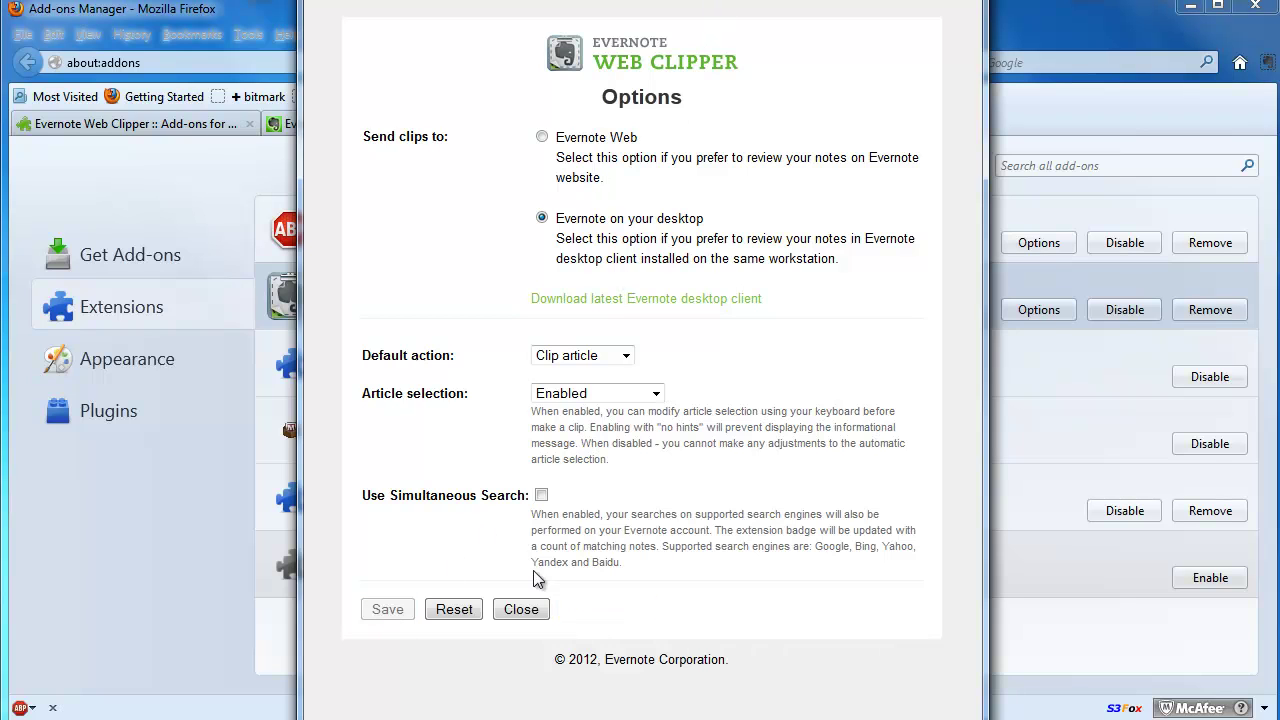
pyautogui.click(520, 609)
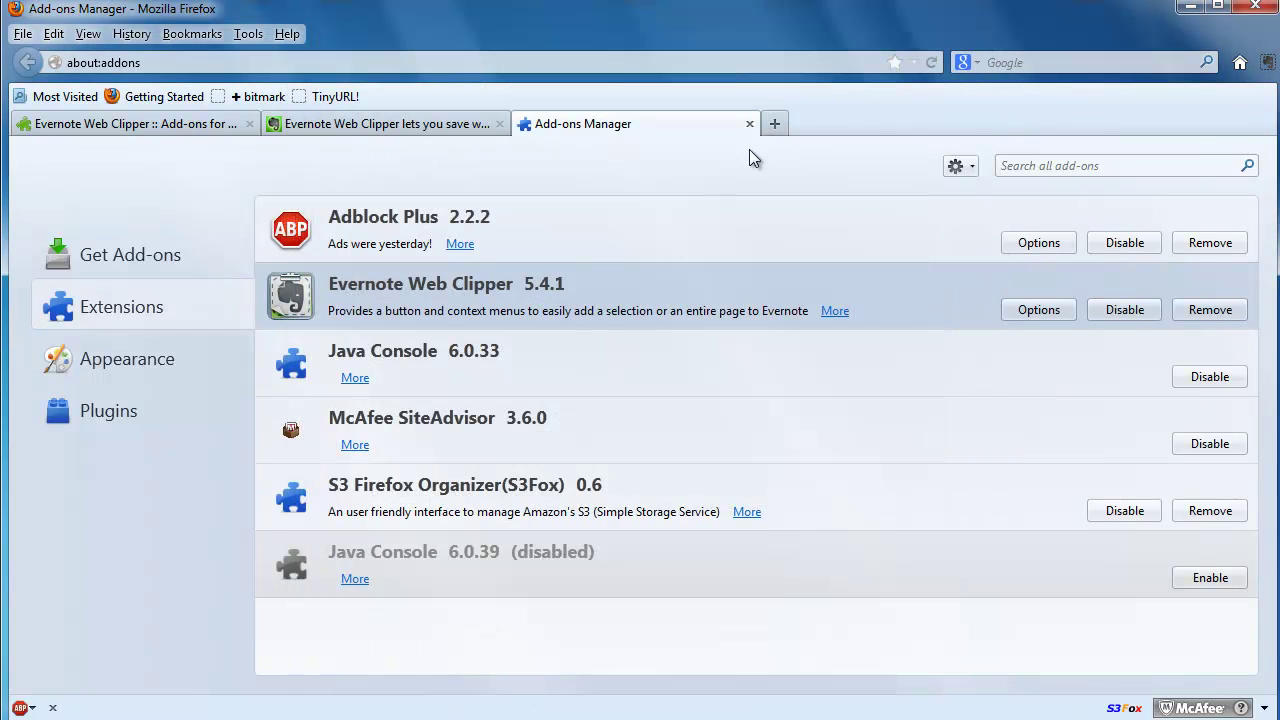
# Step: Close the Add-ons tab, clip the heading and paragraph to desktop Evernote, then close the note
pyautogui.click(749, 124)
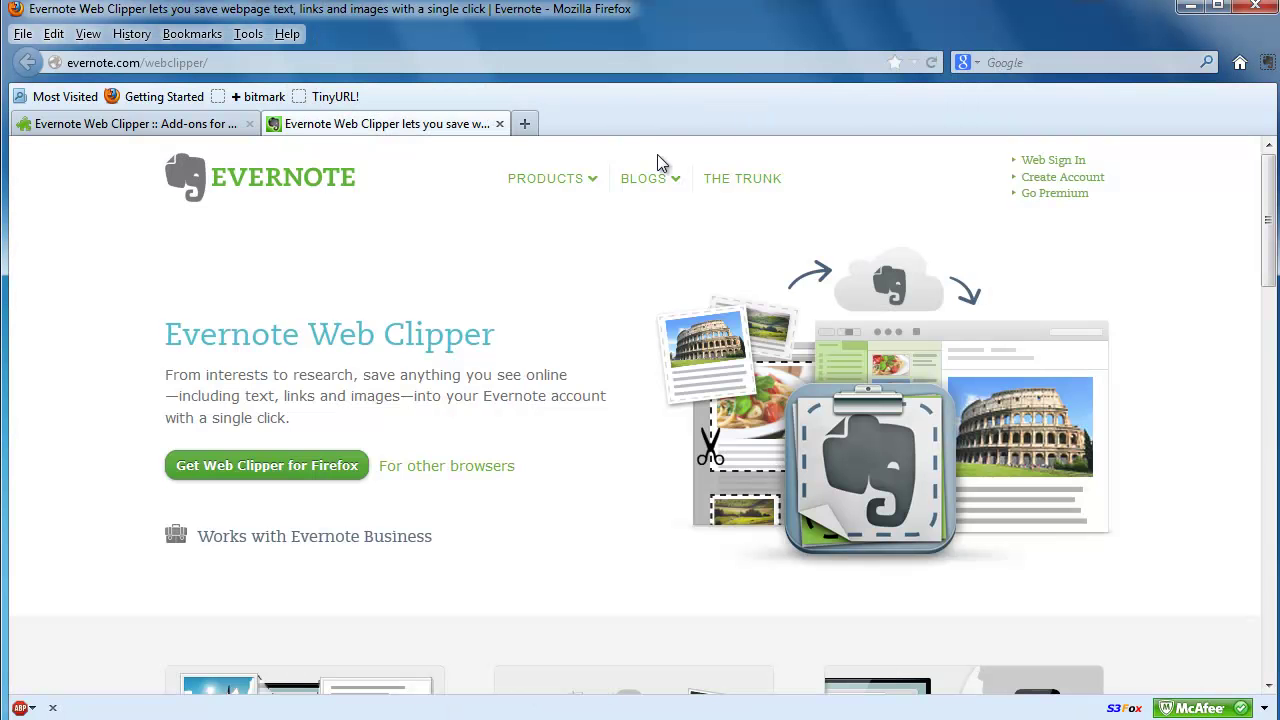
pyautogui.moveTo(365, 430); pyautogui.dragTo(170, 340)
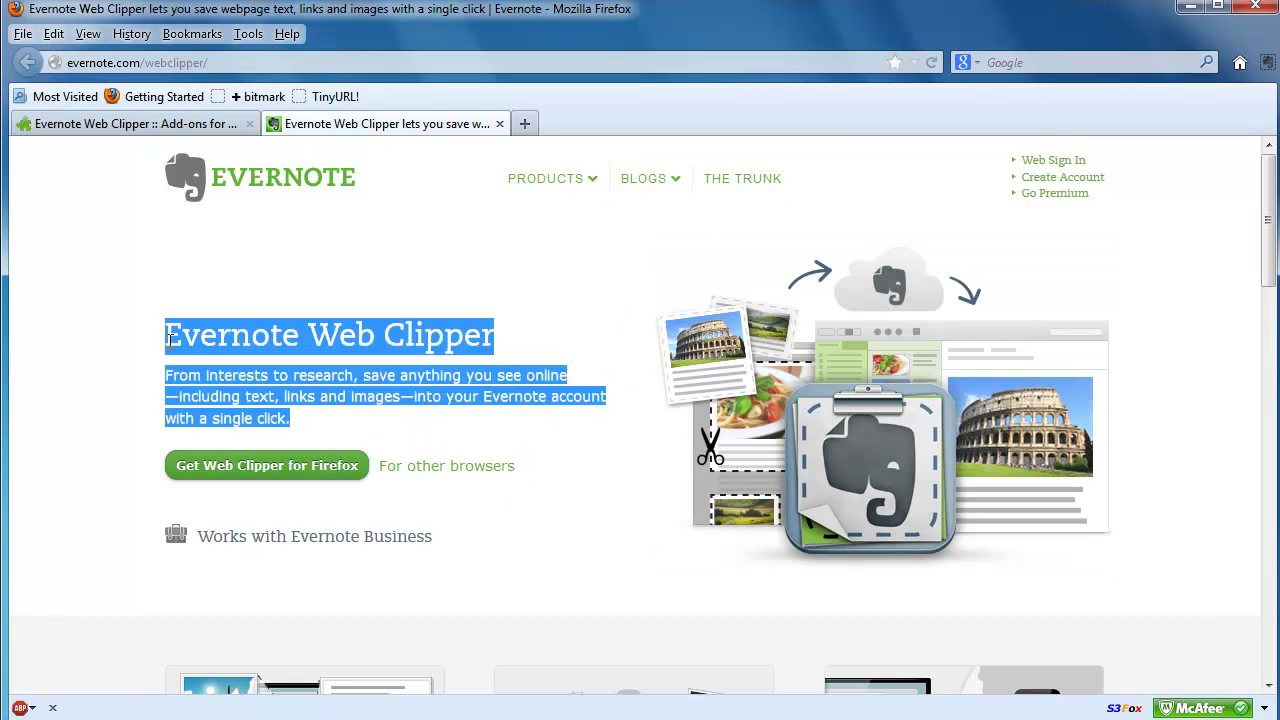
pyautogui.click(1267, 64)
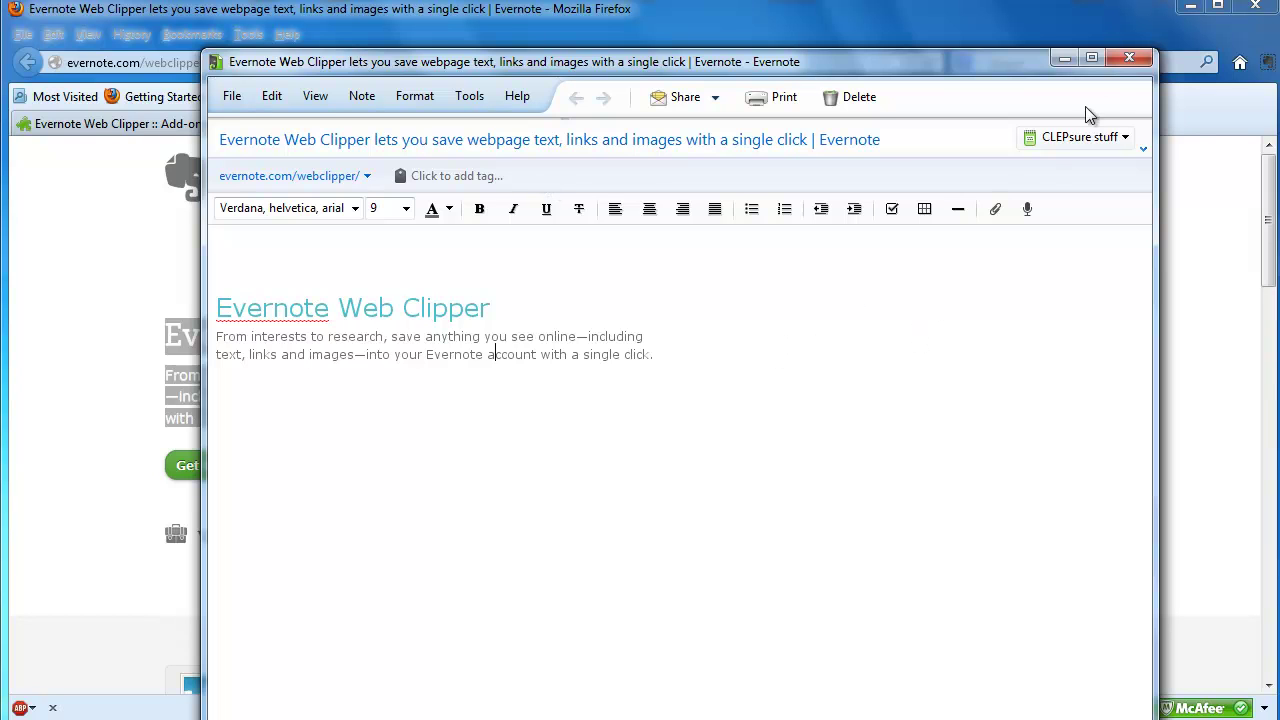
pyautogui.click(1137, 57)
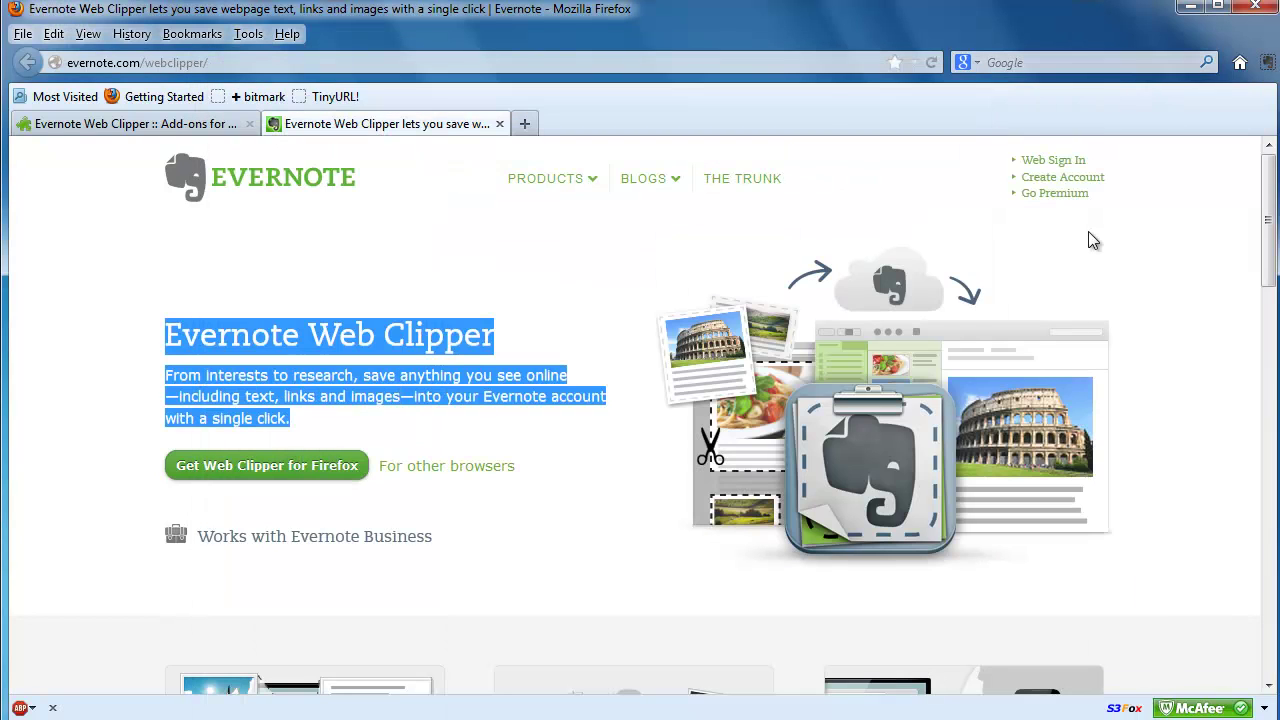